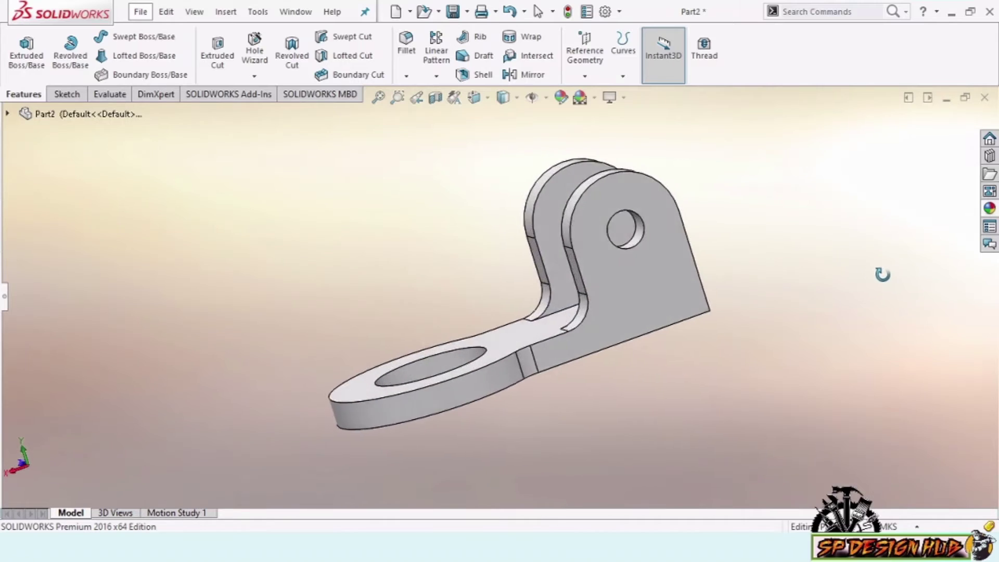
- Orbit the finished bracket to show its underside and a lower side view
{"action": "mouse_move", "coordinate": [915, 260]}
{"action": "middle_mouse_down"}
{"action": "mouse_move", "coordinate": [854, 261]}
{"action": "mouse_move", "coordinate": [797, 290]}
{"action": "mouse_move", "coordinate": [771, 345]}
{"action": "mouse_move", "coordinate": [778, 385]}
{"action": "mouse_move", "coordinate": [752, 350]}
{"action": "mouse_move", "coordinate": [697, 373]}
{"action": "mouse_move", "coordinate": [688, 431]}
{"action": "mouse_move", "coordinate": [705, 389]}
{"action": "mouse_move", "coordinate": [633, 408]}
{"action": "mouse_move", "coordinate": [635, 475]}
{"action": "mouse_move", "coordinate": [613, 466]}
{"action": "middle_mouse_up"}
{"action": "scroll", "coordinate": [591, 182], "scroll_direction": "down", "scroll_amount": 2}
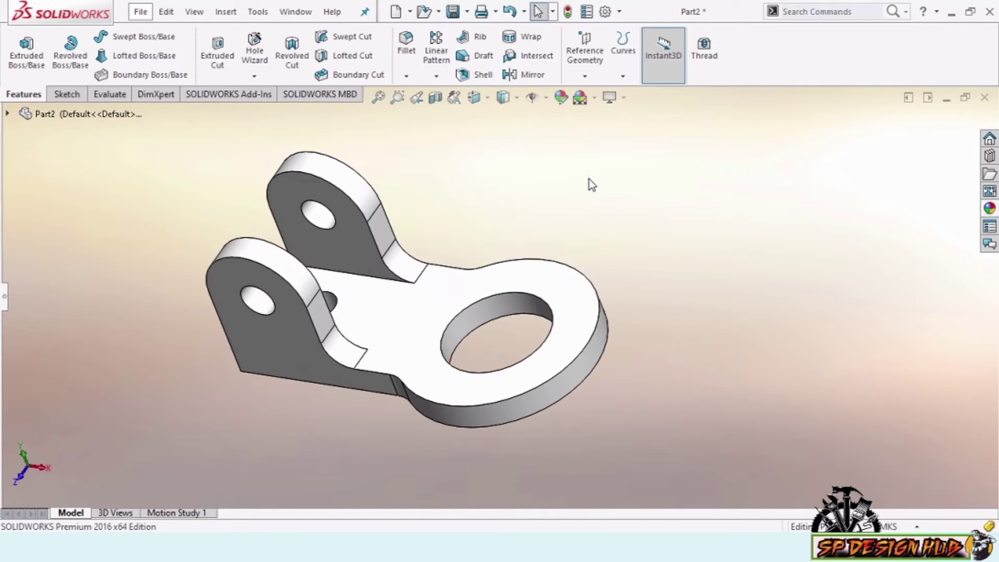
{"action": "mouse_move", "coordinate": [654, 245]}
{"action": "middle_mouse_down"}
{"action": "mouse_move", "coordinate": [641, 348]}
{"action": "mouse_move", "coordinate": [642, 261]}
{"action": "mouse_move", "coordinate": [664, 185]}
{"action": "mouse_move", "coordinate": [653, 127]}
{"action": "mouse_move", "coordinate": [627, 163]}
{"action": "mouse_move", "coordinate": [554, 215]}
{"action": "mouse_move", "coordinate": [499, 178]}
{"action": "mouse_move", "coordinate": [513, 261]}
{"action": "middle_mouse_up"}
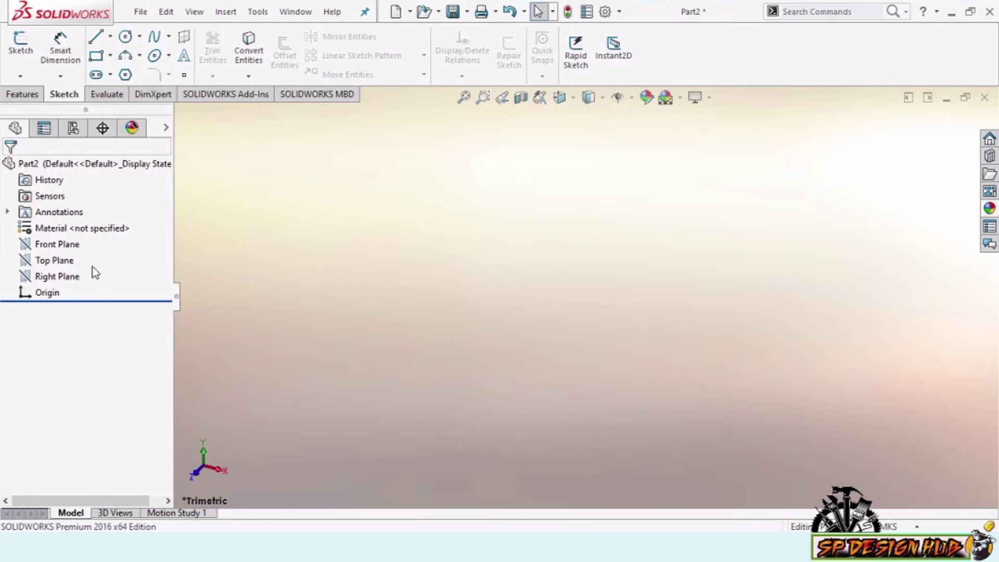
- Start a sketch on the Top Plane, viewed normal to it
{"action": "left_click", "coordinate": [67, 261]}
{"action": "right_click", "coordinate": [384, 232]}
{"action": "left_click", "coordinate": [461, 209]}
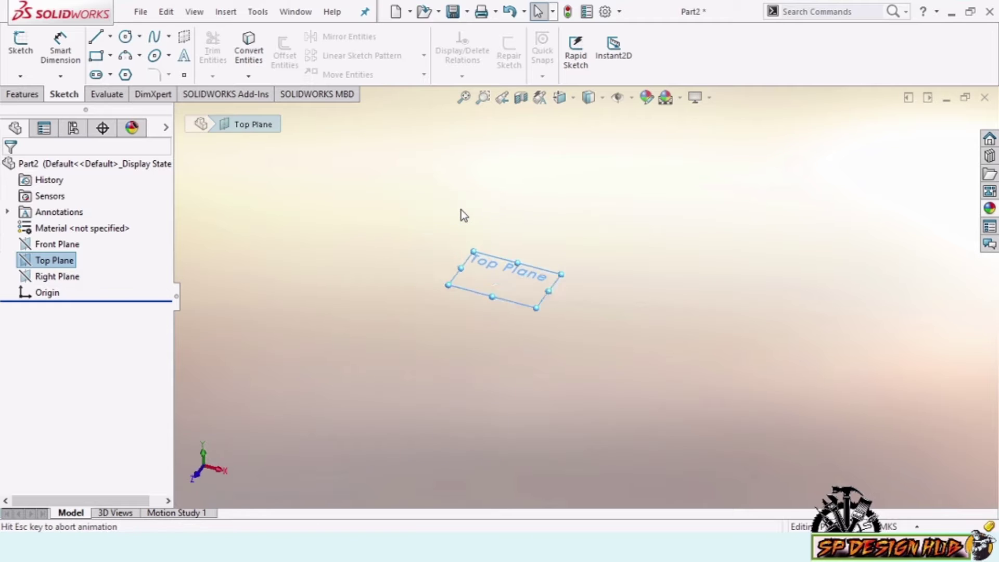
{"action": "right_click", "coordinate": [527, 159]}
{"action": "left_click", "coordinate": [566, 141]}
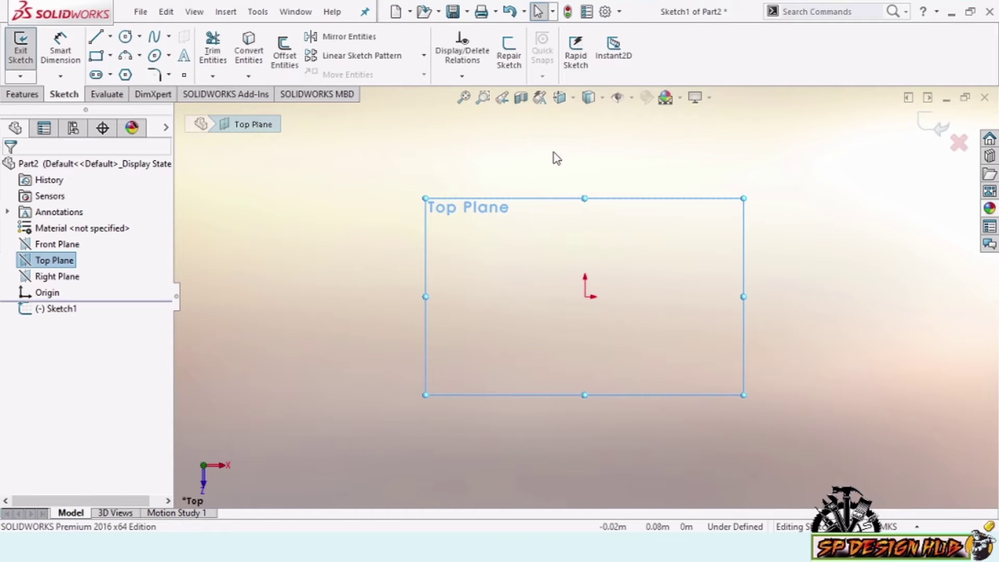
- Draw an outer and a smaller inner circle, both centred on the origin
{"action": "left_click", "coordinate": [125, 36]}
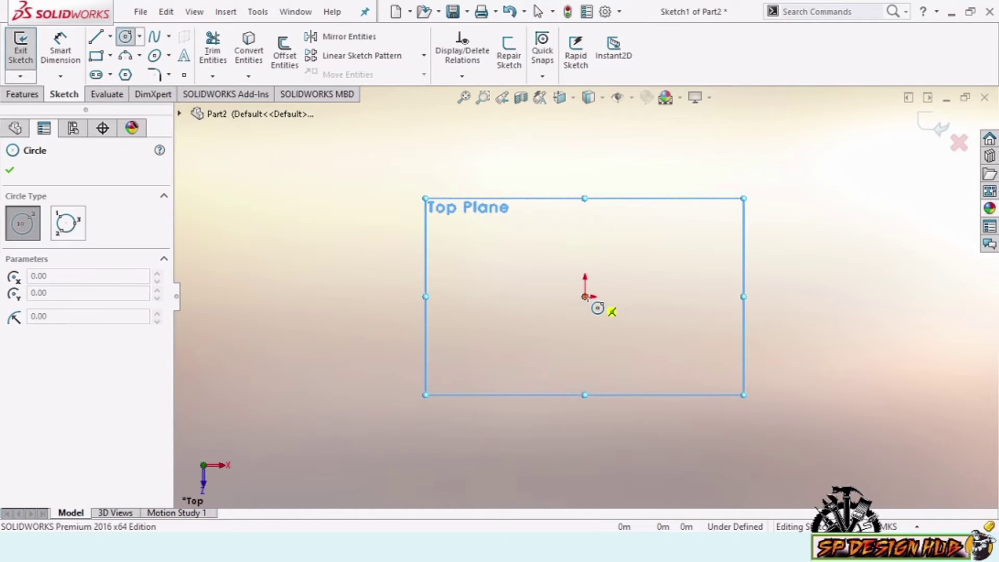
{"action": "left_click", "coordinate": [585, 297]}
{"action": "left_click", "coordinate": [665, 341]}
{"action": "left_click", "coordinate": [585, 297]}
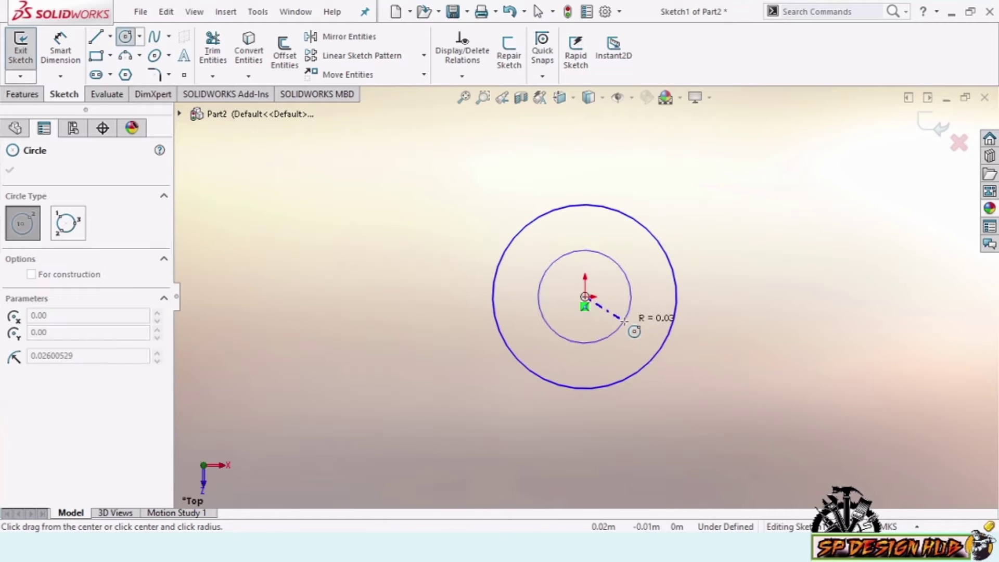
{"action": "left_click", "coordinate": [618, 329]}
{"action": "key", "text": "Escape"}
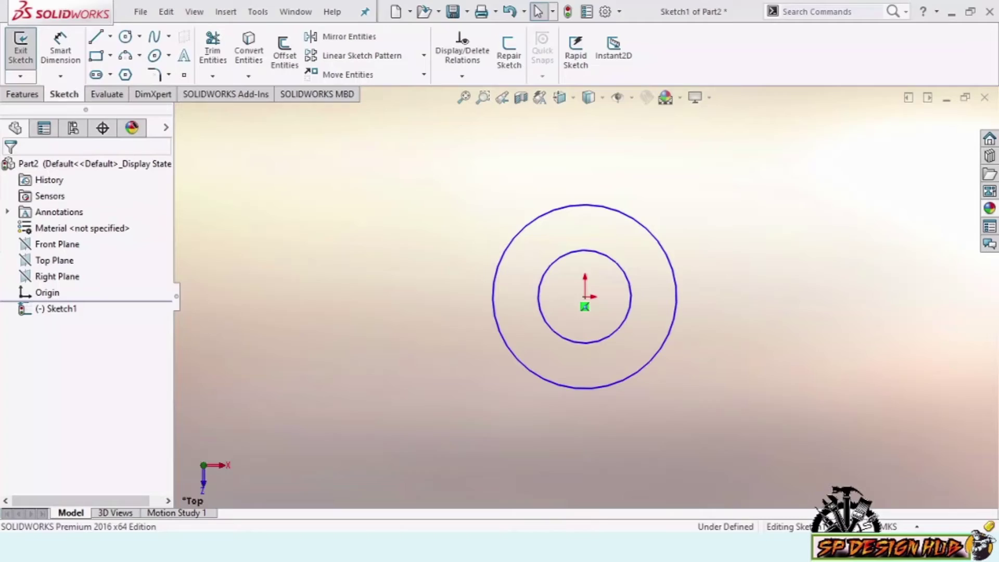
- Dimension the inner circle's diameter to 1.5
{"action": "right_click", "coordinate": [719, 204]}
{"action": "left_click", "coordinate": [832, 182]}
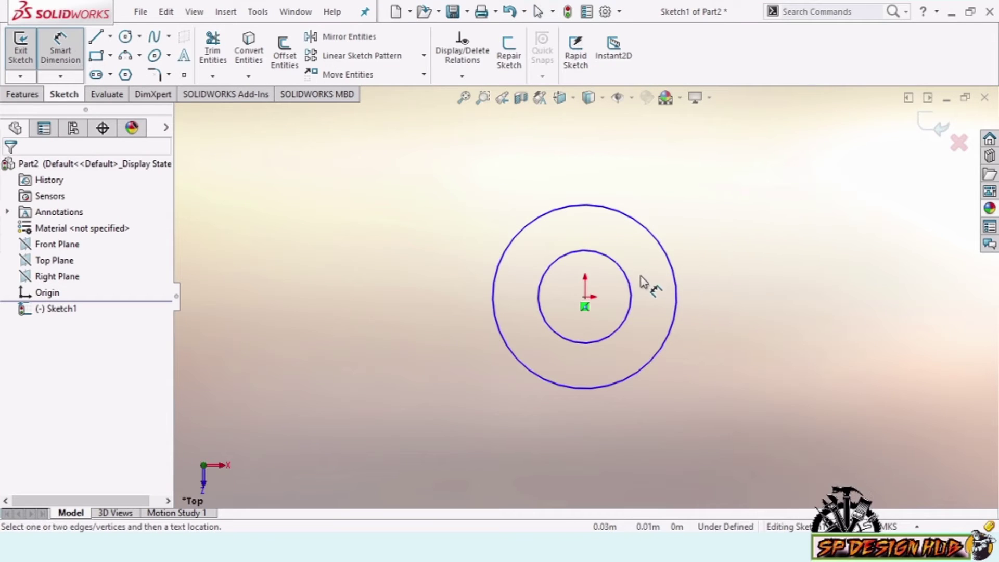
{"action": "left_click", "coordinate": [633, 290]}
{"action": "left_click", "coordinate": [770, 317]}
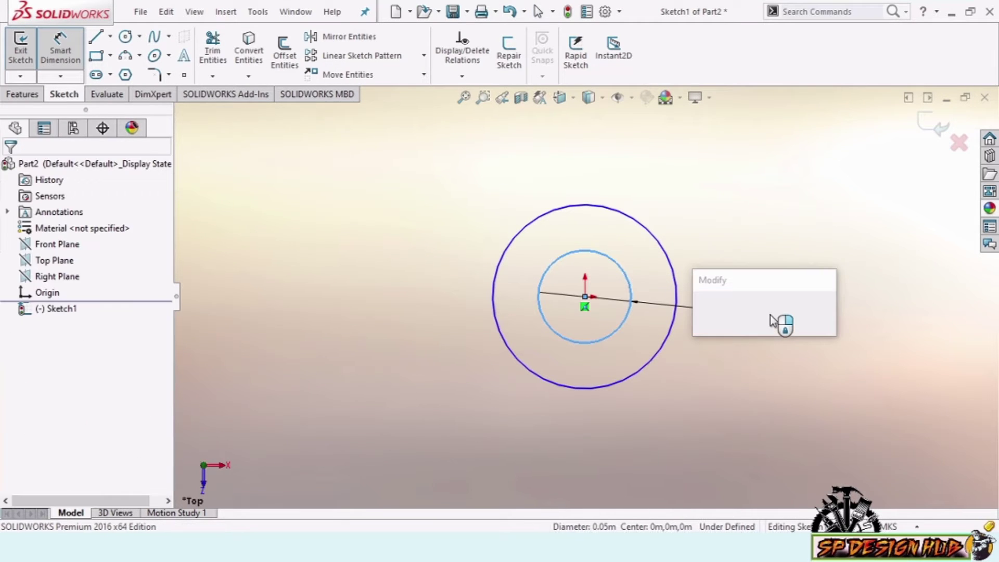
{"action": "type", "text": "1.5"}
{"action": "key", "text": "Return"}
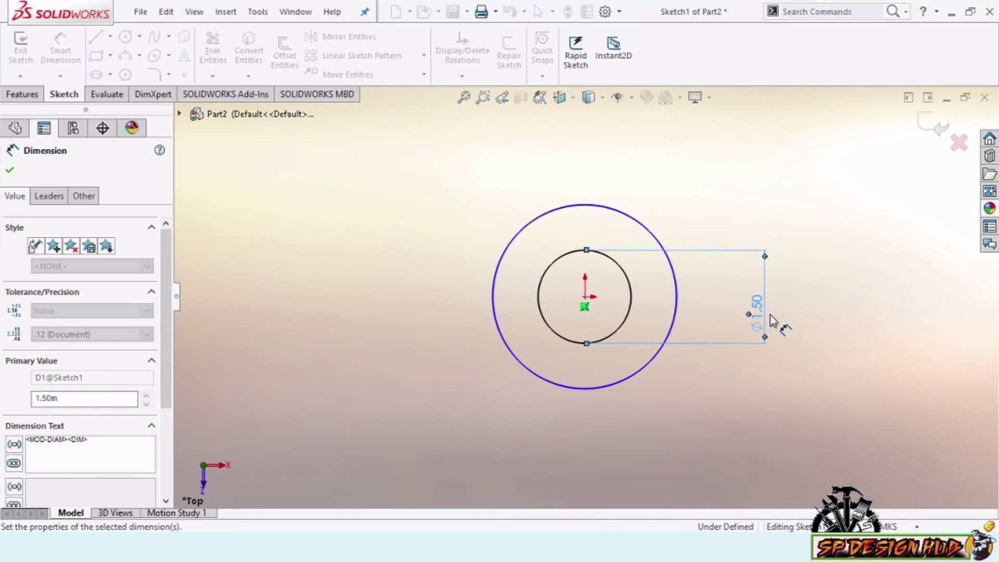
- Dimension the outer circle's diameter as 1.37*2 (2.74)
{"action": "left_click", "coordinate": [677, 289]}
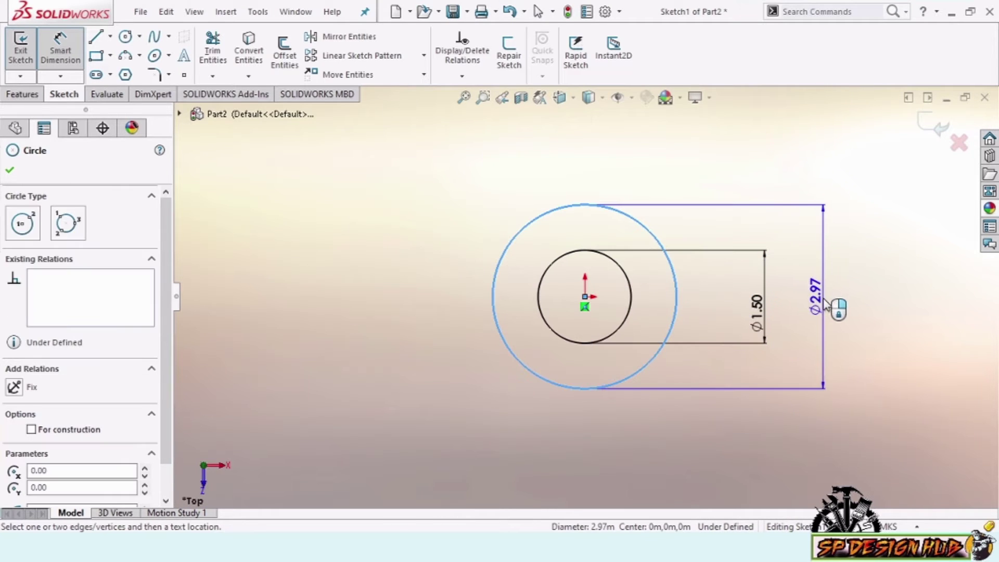
{"action": "left_click", "coordinate": [771, 299]}
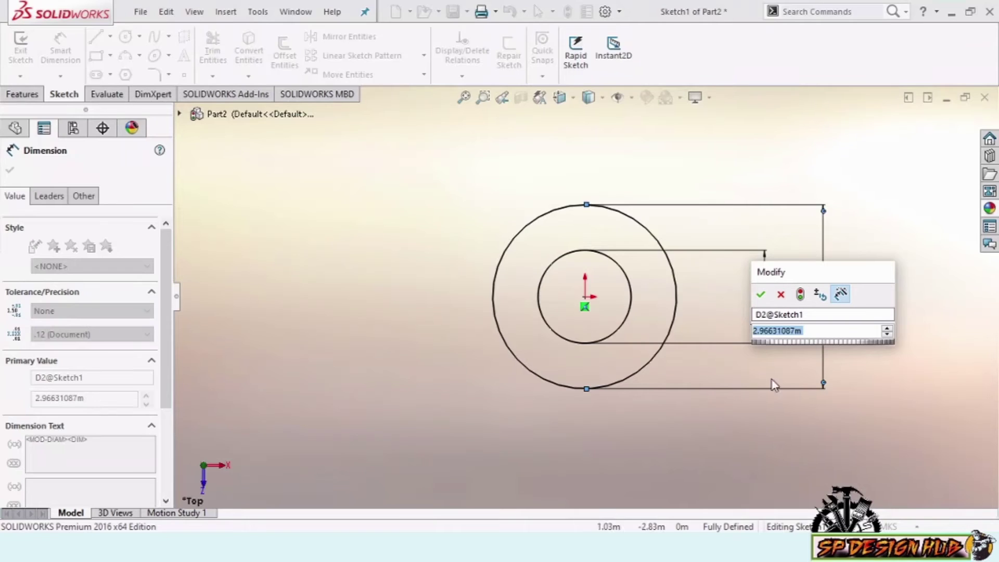
{"action": "type", "text": "1.37"}
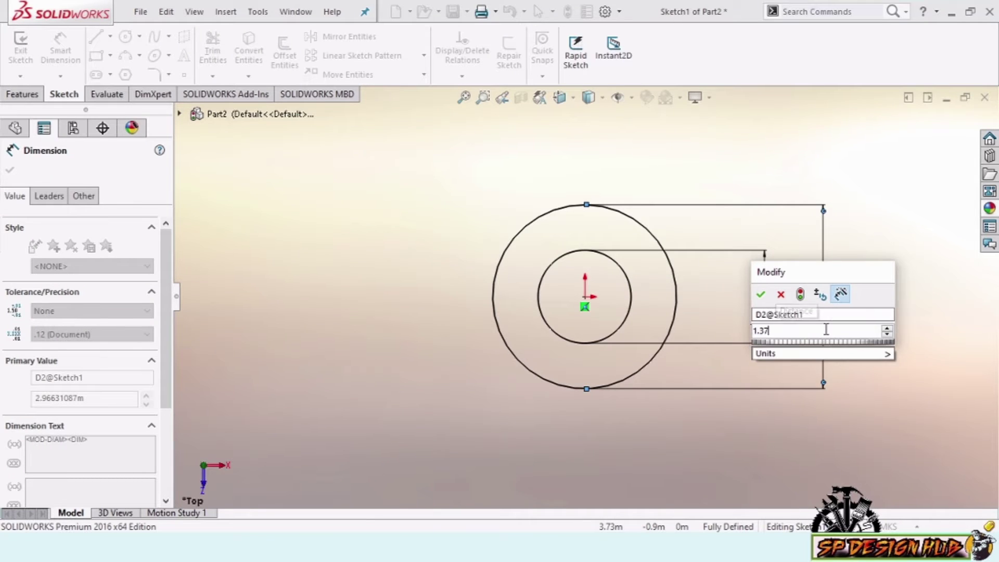
{"action": "type", "text": "*2"}
{"action": "key", "text": "Return"}
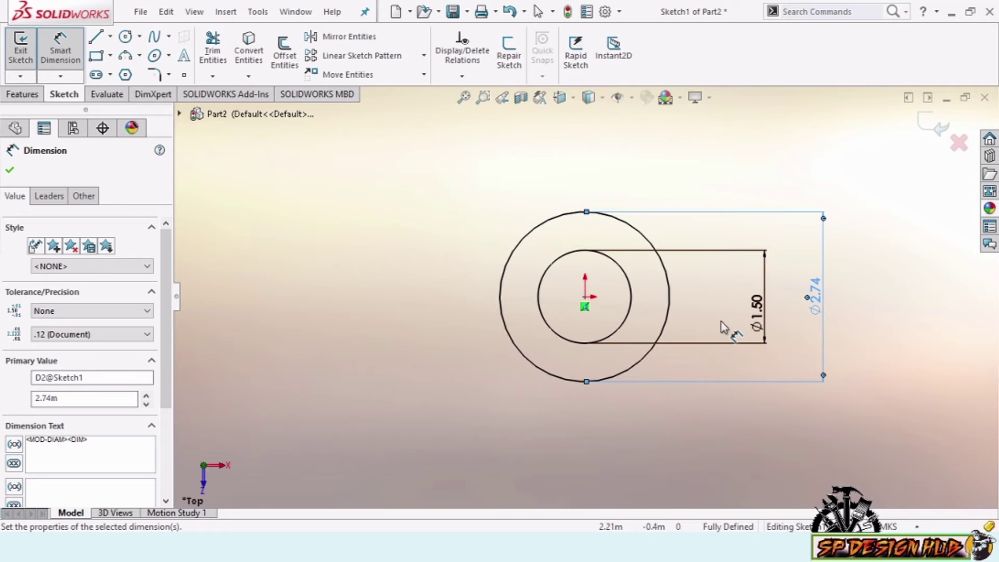
{"action": "scroll", "coordinate": [797, 301], "scroll_direction": "down", "scroll_amount": 1}
{"action": "scroll", "coordinate": [656, 284], "scroll_direction": "up", "scroll_amount": 2}
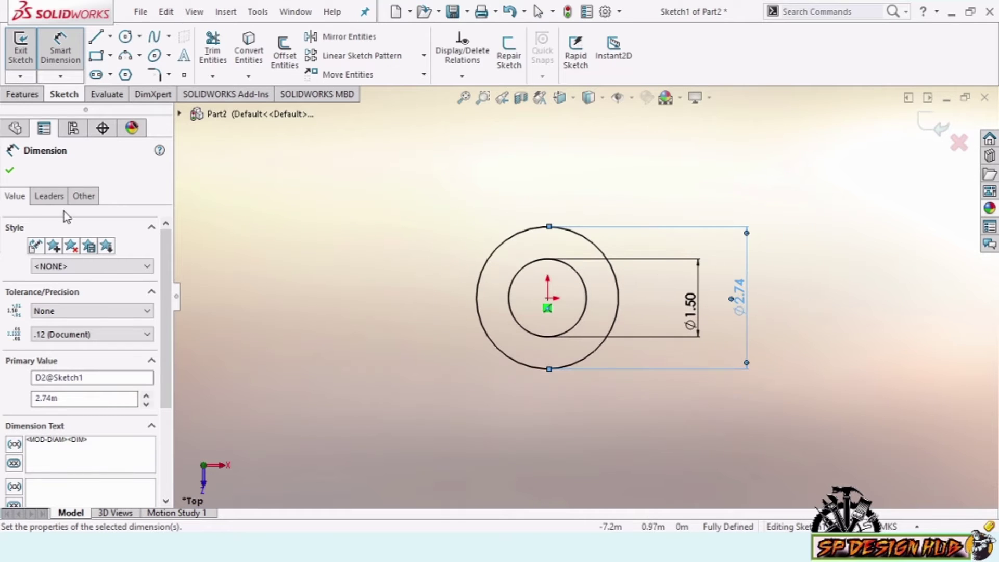
{"action": "left_click", "coordinate": [11, 174]}
{"action": "scroll", "coordinate": [494, 300], "scroll_direction": "up", "scroll_amount": 2}
{"action": "scroll", "coordinate": [446, 286], "scroll_direction": "down", "scroll_amount": 1}
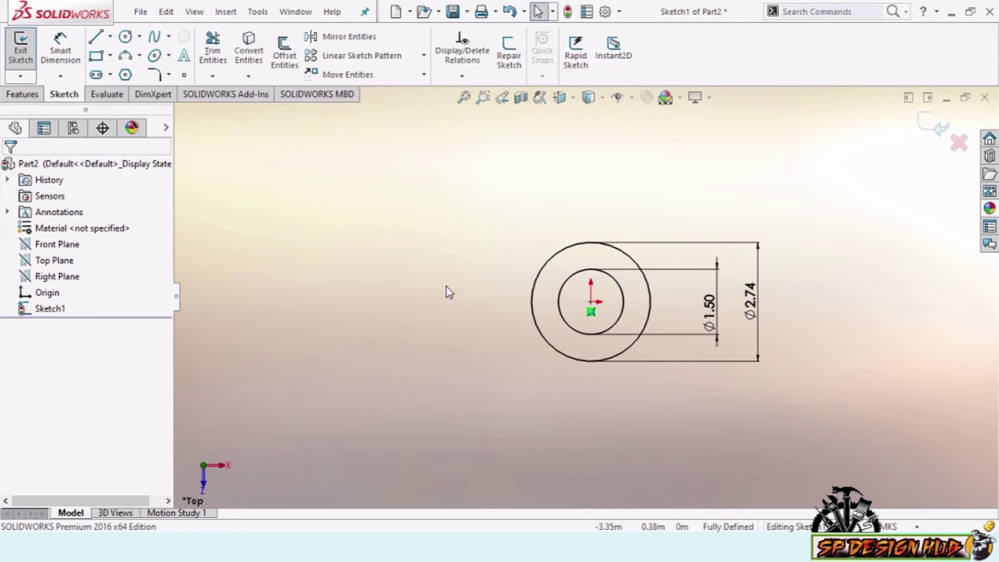
- Draw an upper and a lower horizontal line running left to the outer circle
{"action": "left_click", "coordinate": [96, 38]}
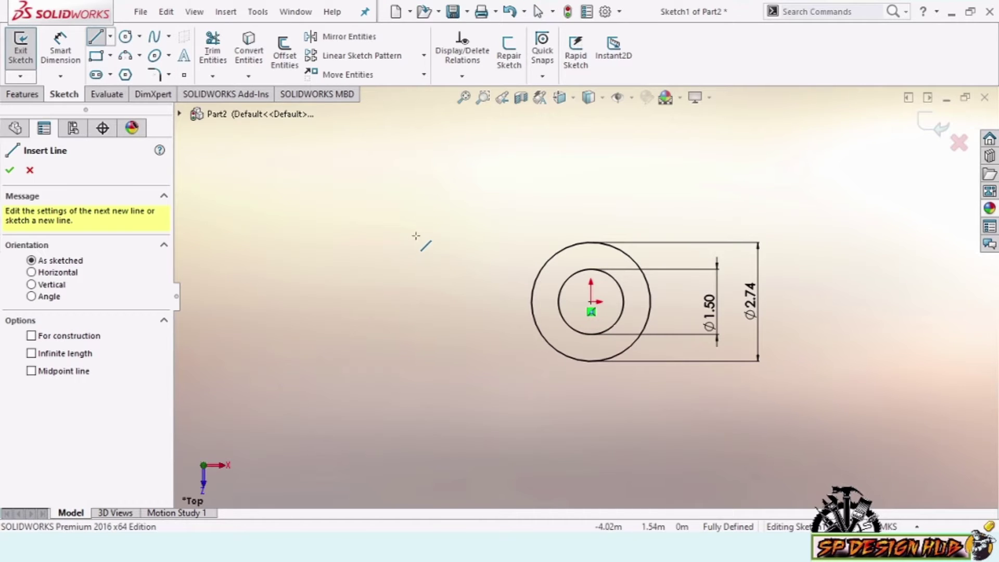
{"action": "left_click", "coordinate": [390, 248]}
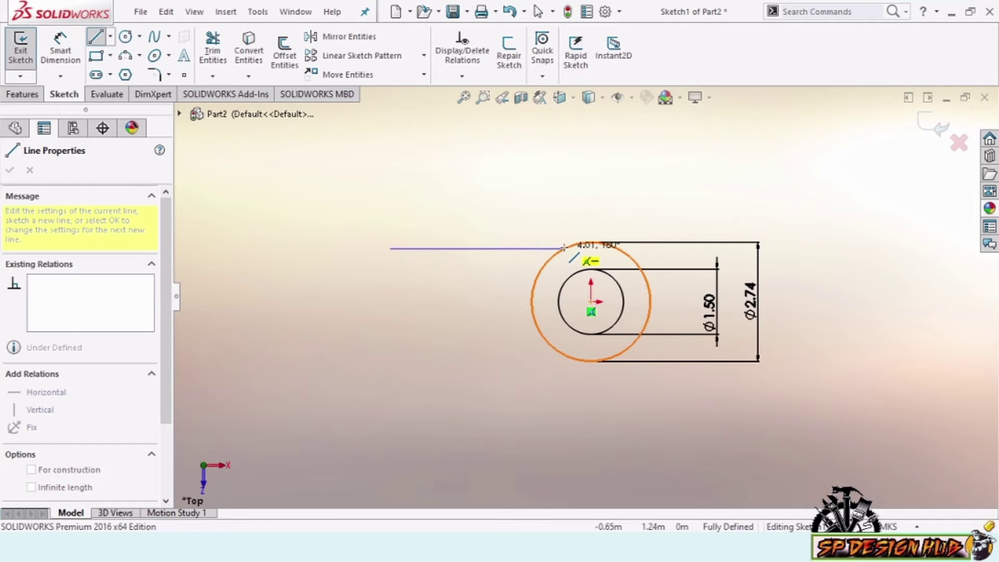
{"action": "scroll", "coordinate": [570, 247], "scroll_direction": "down", "scroll_amount": 4}
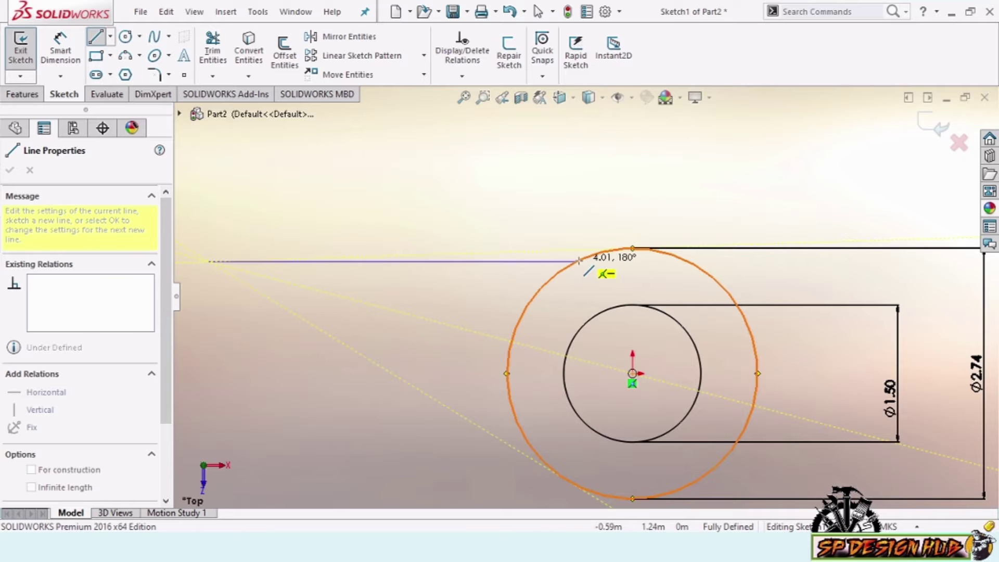
{"action": "left_click", "coordinate": [579, 260]}
{"action": "scroll", "coordinate": [616, 188], "scroll_direction": "up", "scroll_amount": 1}
{"action": "key", "text": "Escape"}
{"action": "scroll", "coordinate": [636, 188], "scroll_direction": "up", "scroll_amount": 3}
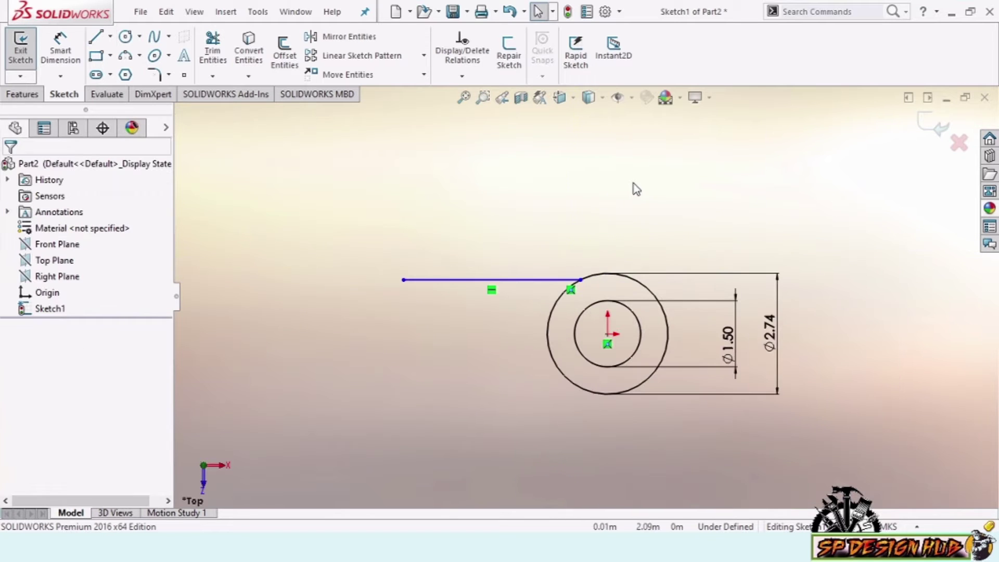
{"action": "left_click", "coordinate": [96, 37]}
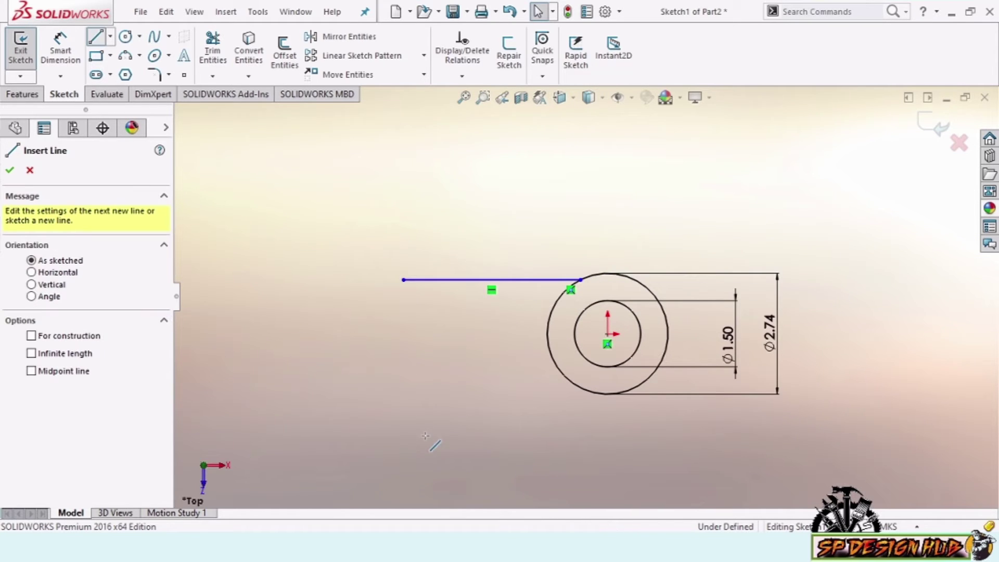
{"action": "left_click", "coordinate": [404, 364]}
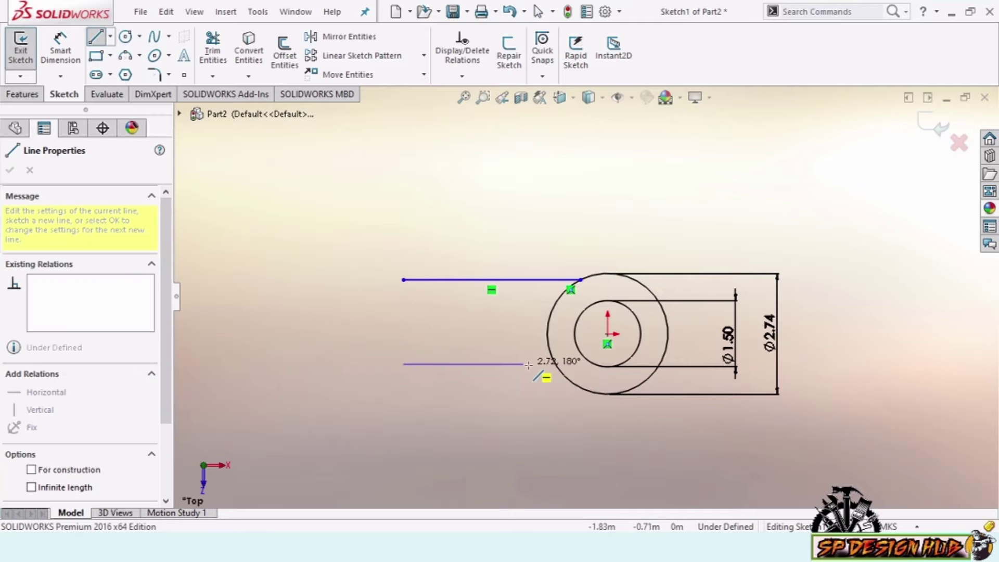
{"action": "left_click", "coordinate": [555, 364]}
{"action": "right_click", "coordinate": [554, 210]}
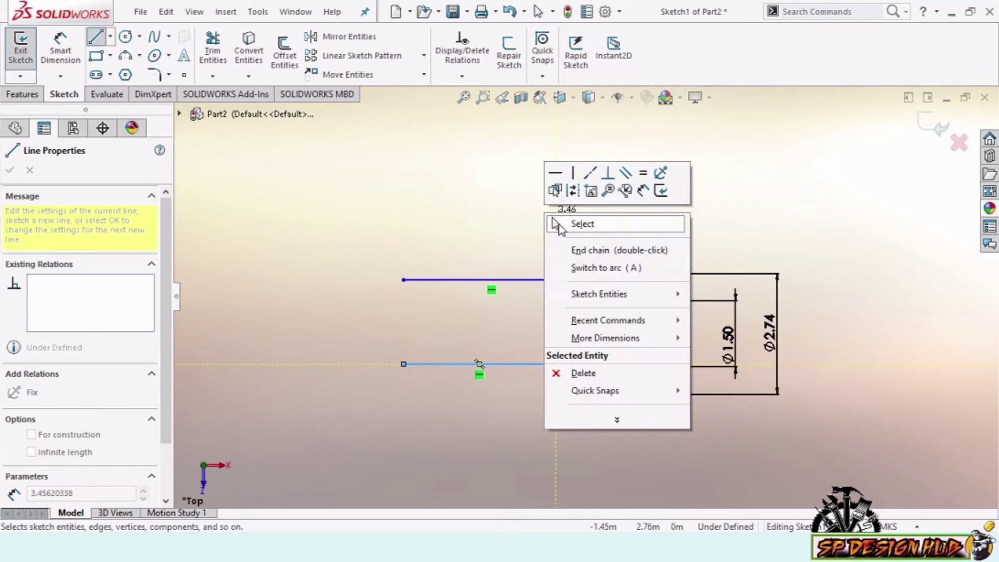
{"action": "left_click", "coordinate": [561, 223]}
- Add a centerline from the origin leftward between the lines, then check the reference image
{"action": "left_click", "coordinate": [110, 37]}
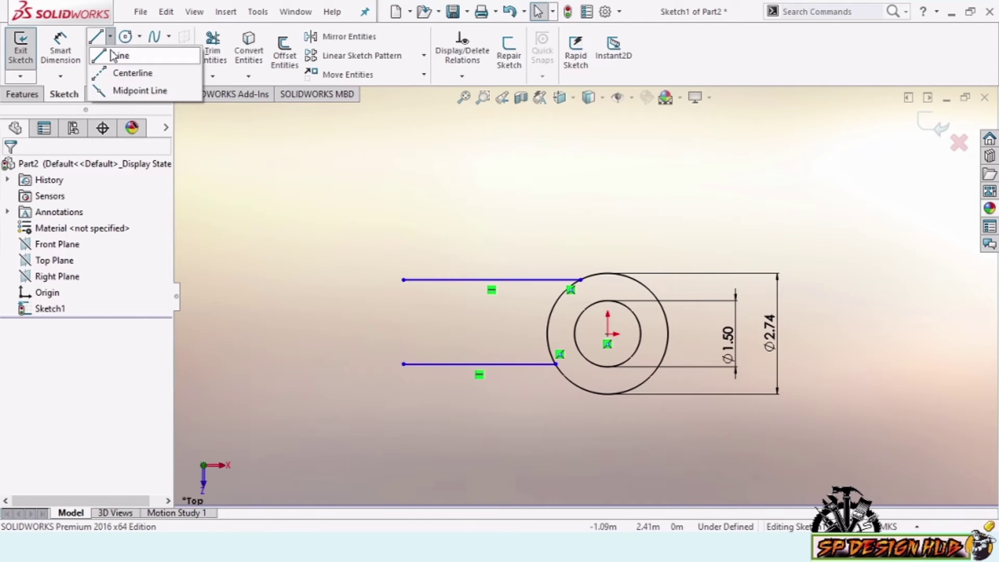
{"action": "left_click", "coordinate": [127, 75]}
{"action": "left_click", "coordinate": [608, 334]}
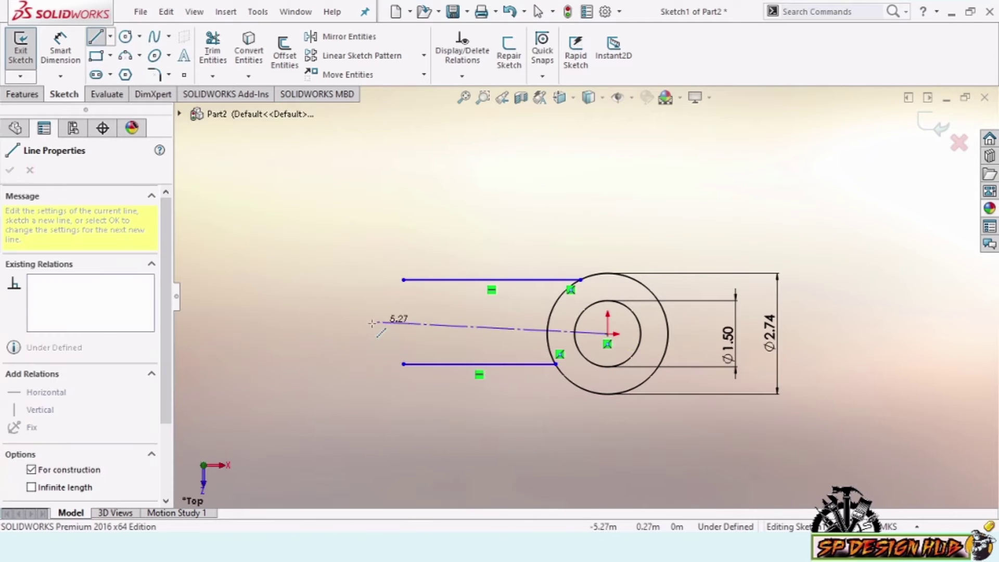
{"action": "left_click", "coordinate": [366, 334]}
{"action": "right_click", "coordinate": [503, 210]}
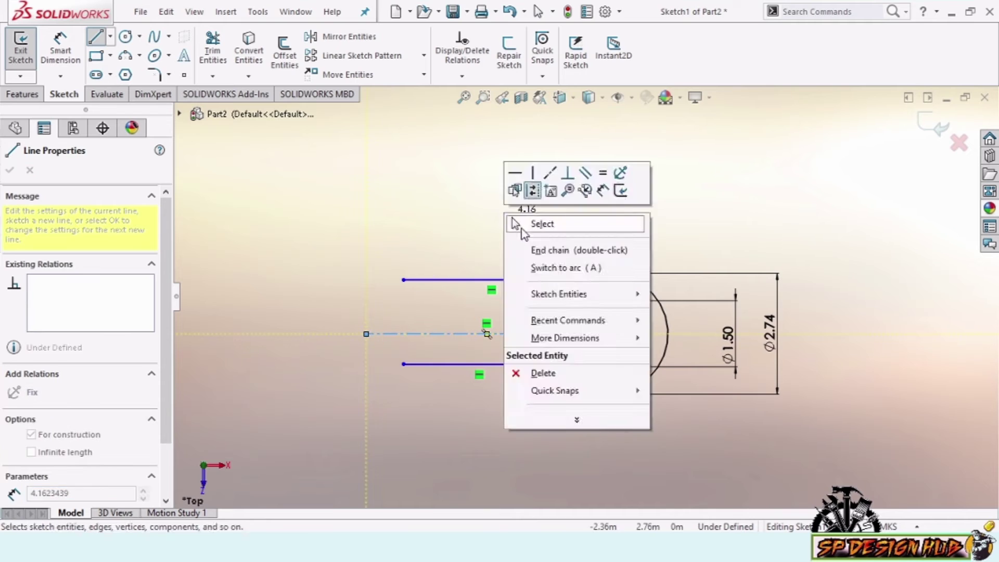
{"action": "left_click", "coordinate": [525, 223]}
{"action": "key", "text": "alt+Tab"}
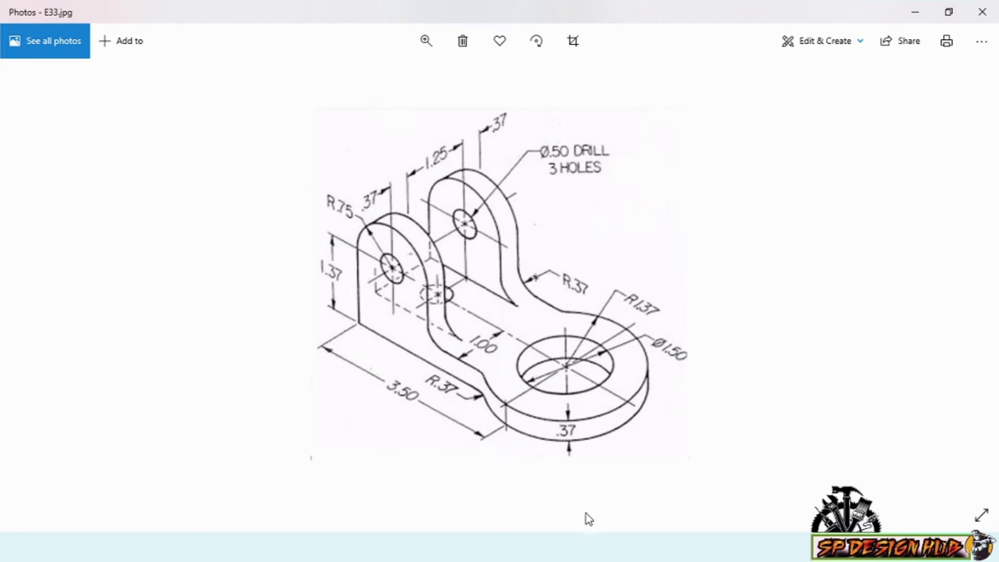
{"action": "key", "text": "alt+Tab"}
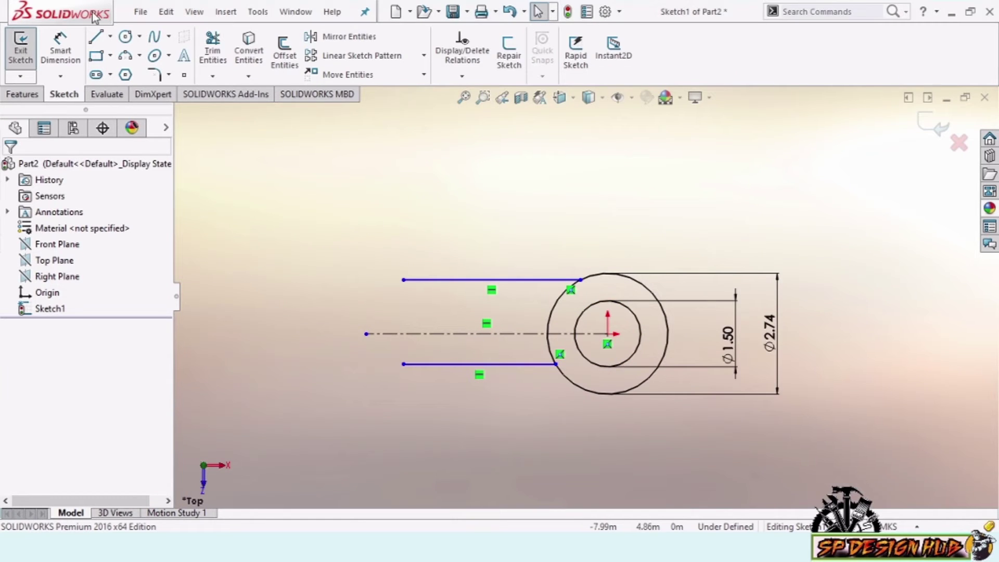
- Set the spacing between the two arm lines to 0.37*2+1.25 (1.99)
{"action": "left_click", "coordinate": [60, 47]}
{"action": "left_click", "coordinate": [463, 283]}
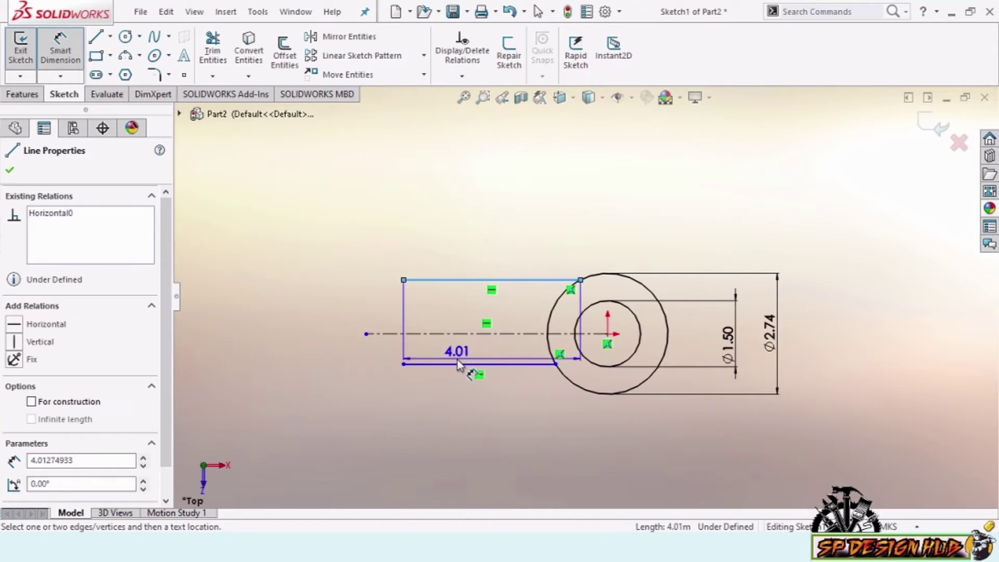
{"action": "left_click", "coordinate": [460, 364]}
{"action": "left_click", "coordinate": [328, 333]}
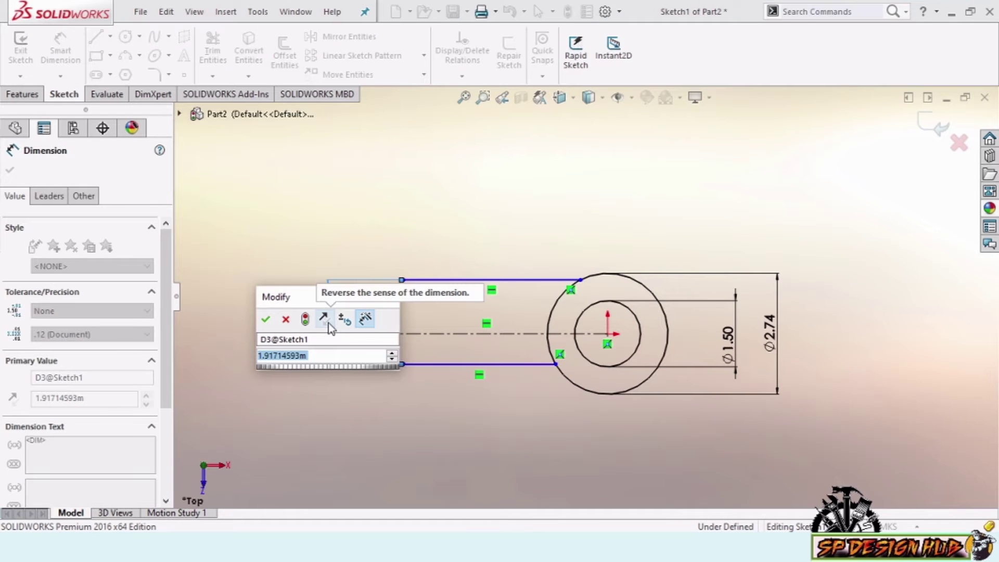
{"action": "type", "text": "0.37*"}
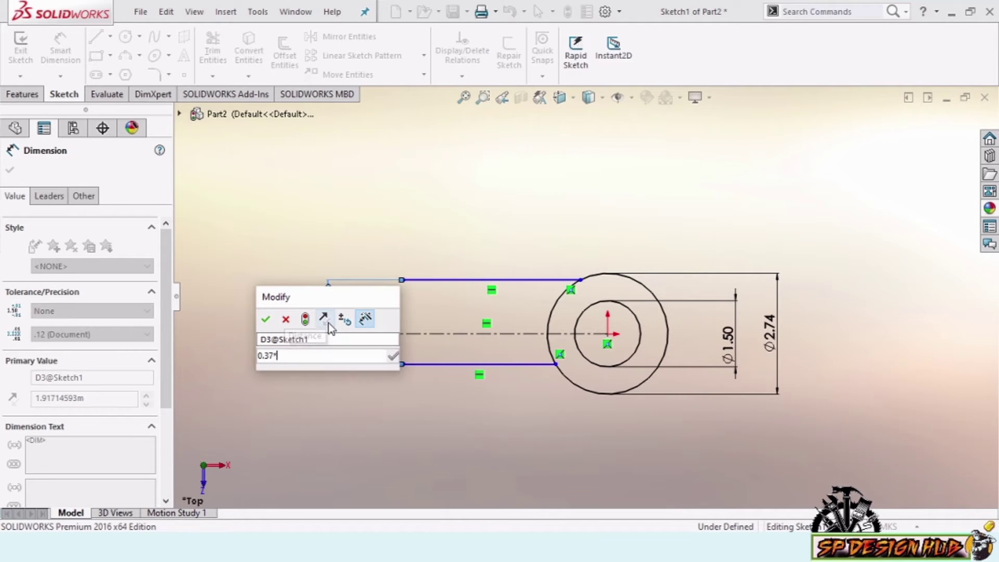
{"action": "type", "text": "2"}
{"action": "key", "text": "Return"}
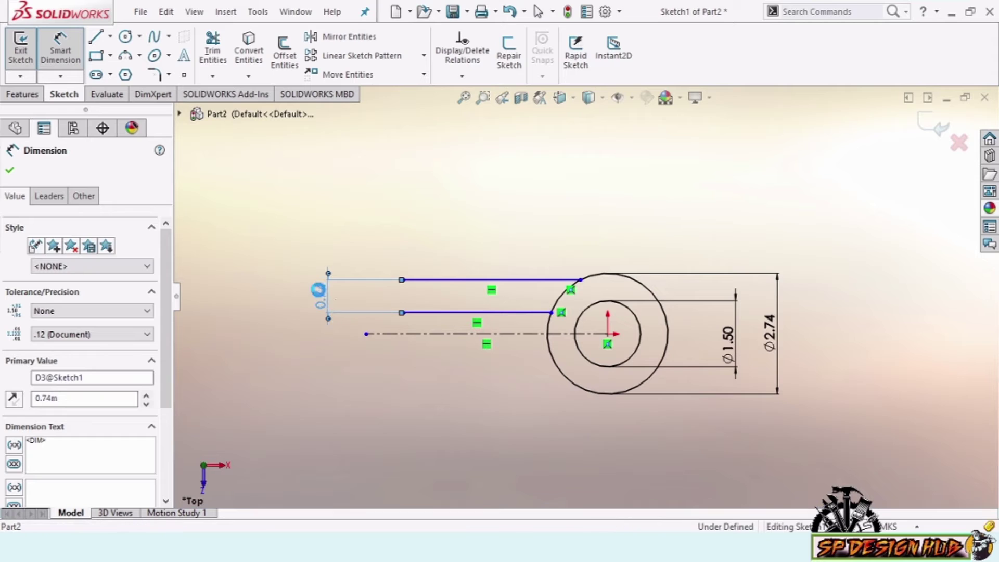
{"action": "left_click", "coordinate": [321, 299]}
{"action": "type", "text": "+"}
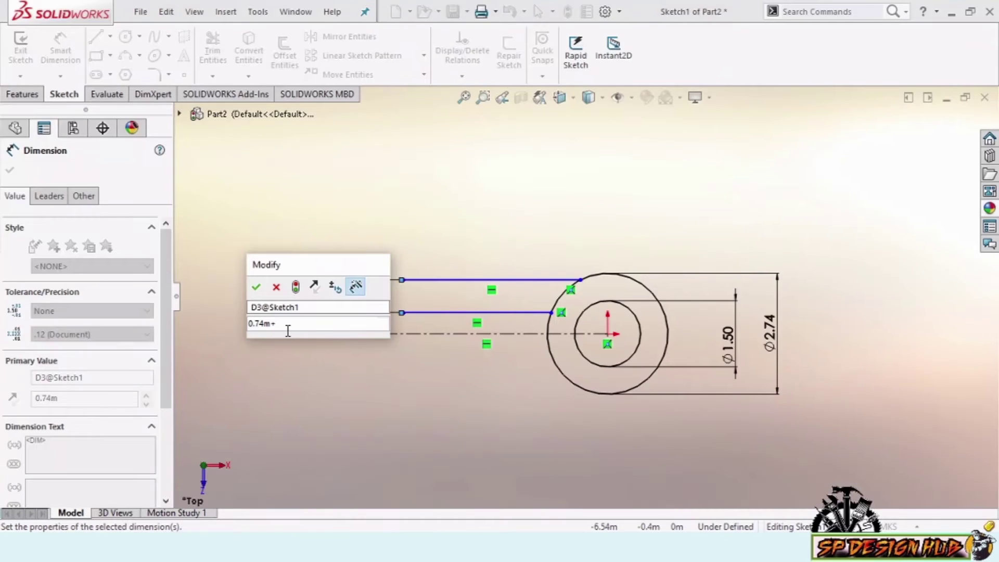
{"action": "type", "text": "1.25"}
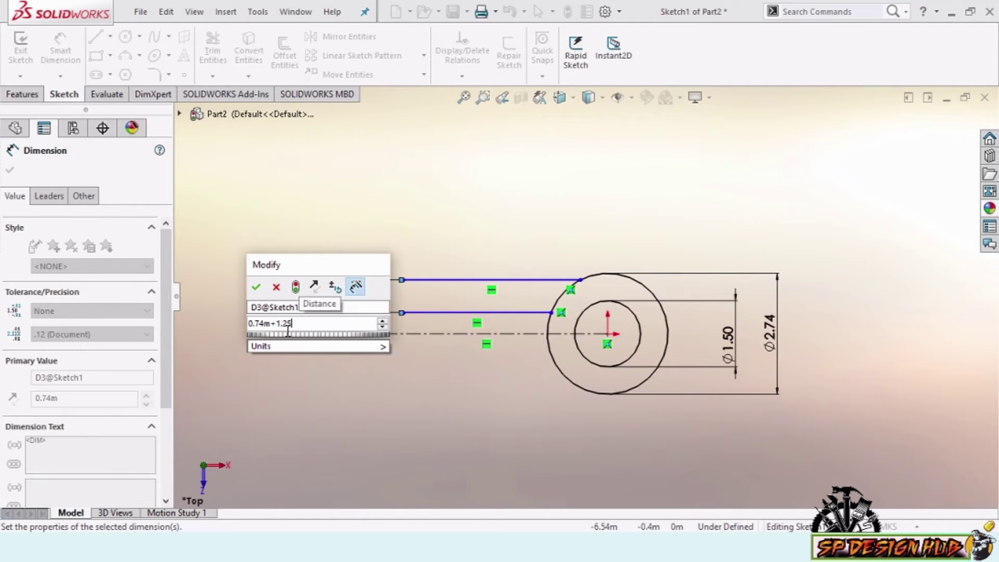
{"action": "key", "text": "Return"}
- Dimension the centreline to the arm's bottom edge, entering 1.99
{"action": "scroll", "coordinate": [494, 339], "scroll_direction": "down", "scroll_amount": 2}
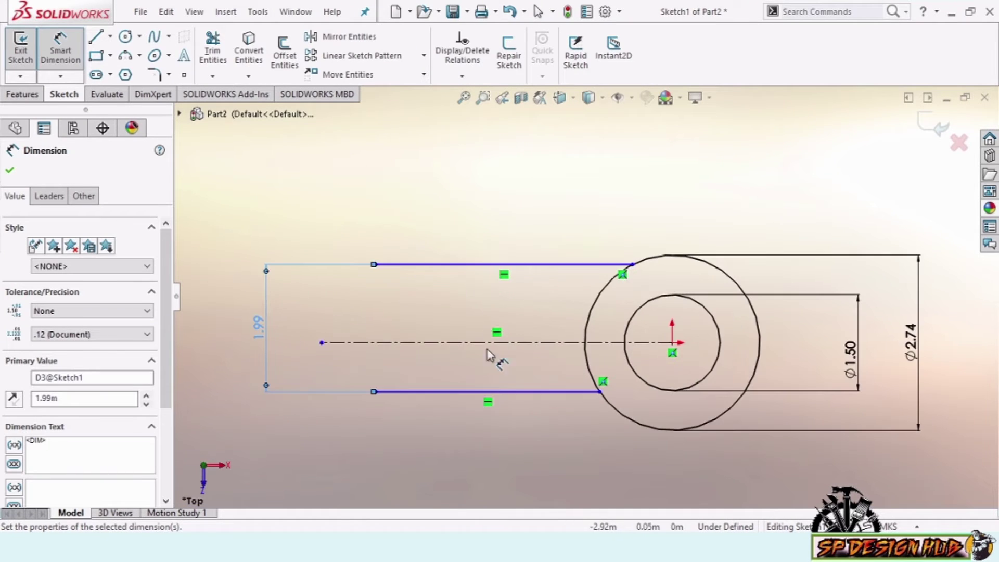
{"action": "left_click", "coordinate": [433, 344]}
{"action": "left_click", "coordinate": [436, 391]}
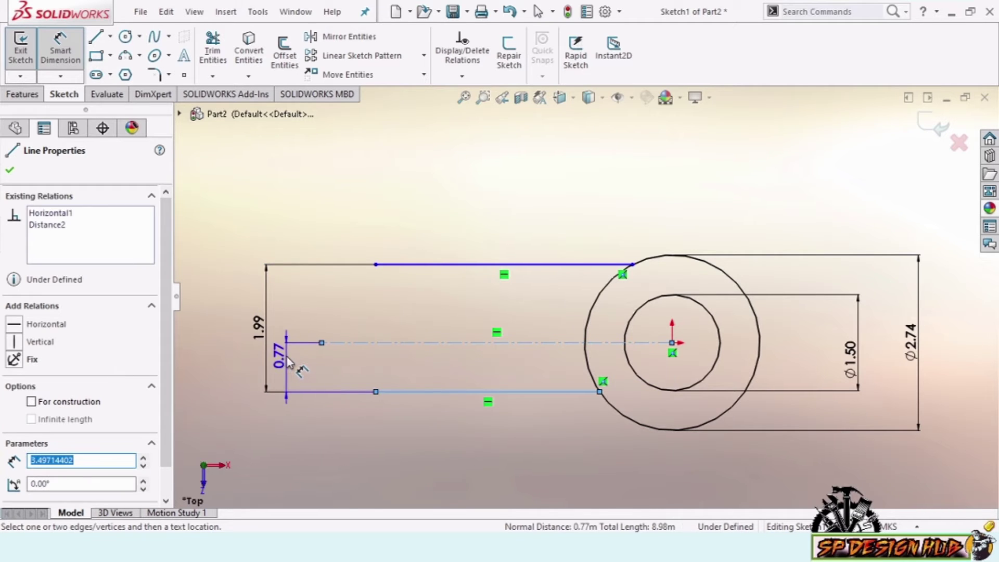
{"action": "left_click", "coordinate": [289, 363]}
{"action": "type", "text": "1."}
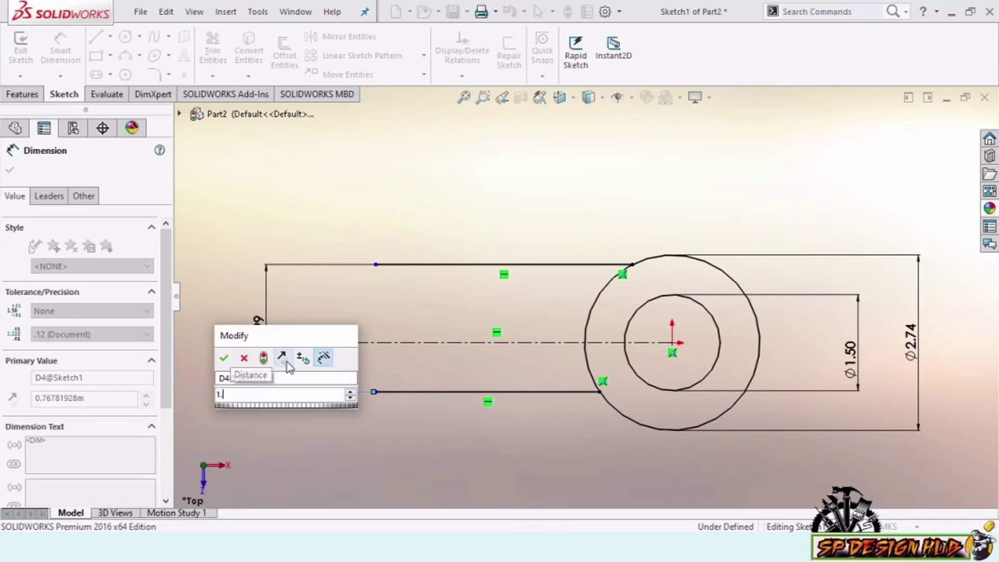
{"action": "type", "text": "99/2"}
{"action": "key", "text": "Return"}
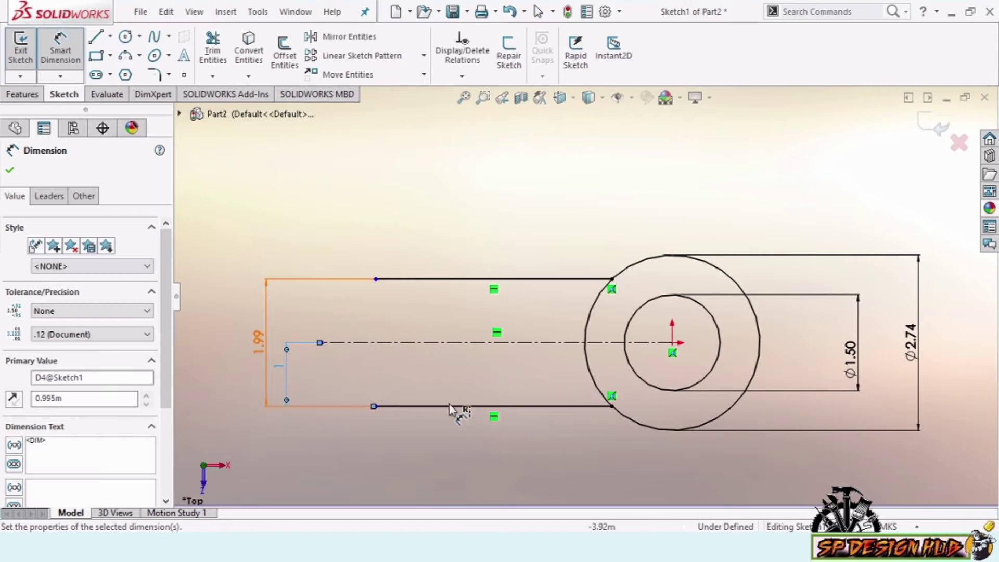
{"action": "scroll", "coordinate": [429, 383], "scroll_direction": "down", "scroll_amount": 2}
{"action": "scroll", "coordinate": [425, 383], "scroll_direction": "up", "scroll_amount": 2}
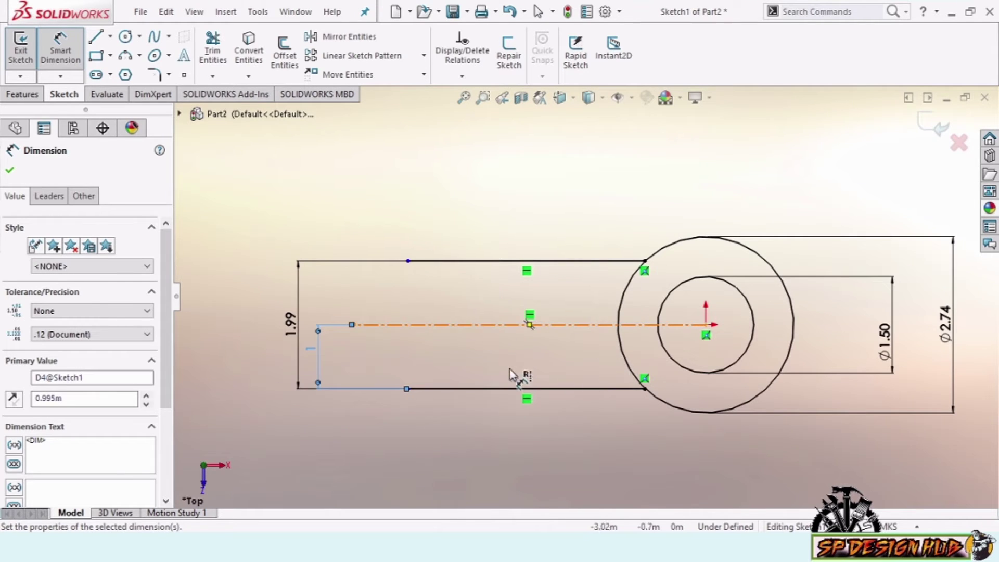
- Dimension the arm's top-left corner 3.5 from the ring centre
{"action": "left_click", "coordinate": [408, 261]}
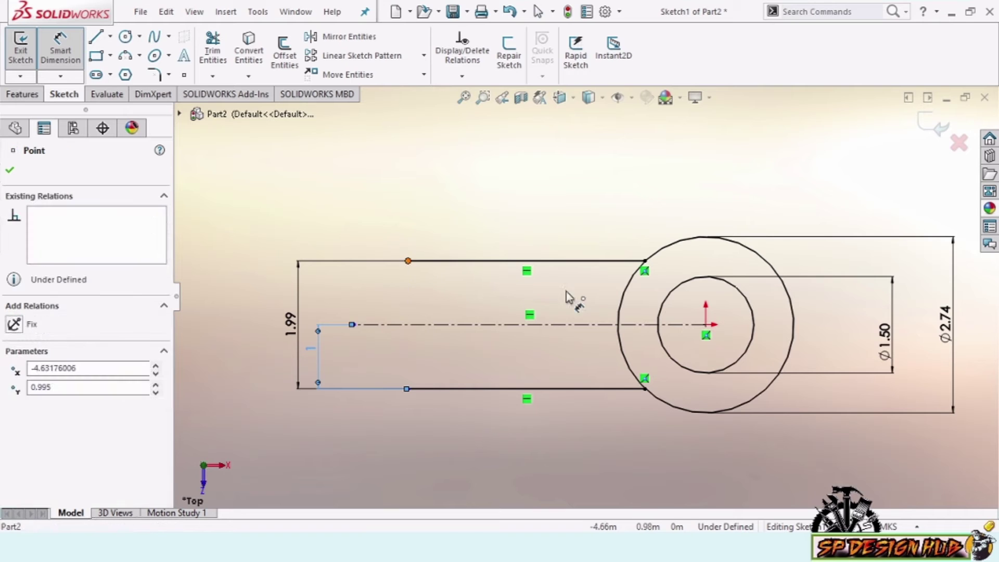
{"action": "left_click", "coordinate": [706, 324]}
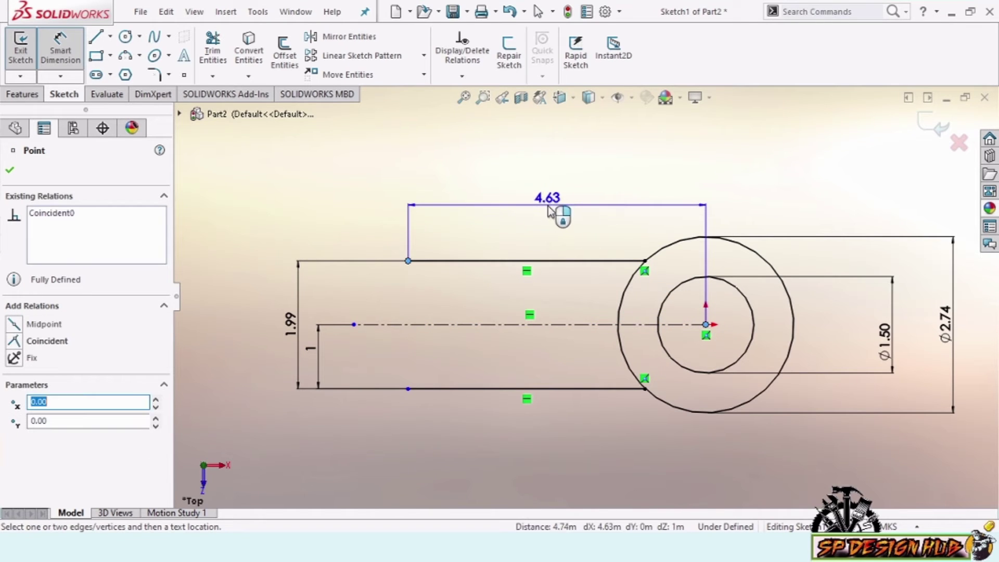
{"action": "left_click", "coordinate": [566, 214]}
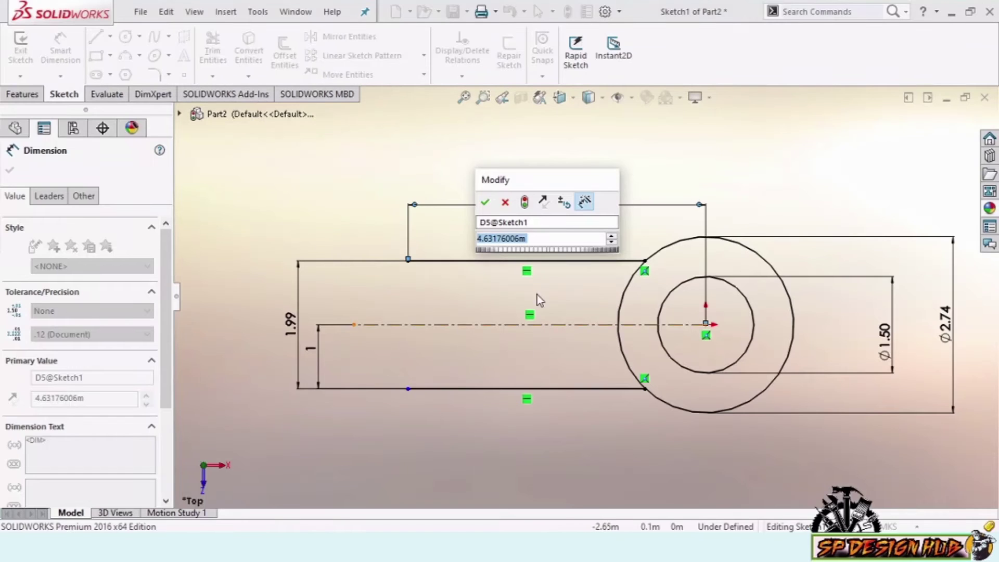
{"action": "type", "text": "3.5"}
{"action": "key", "text": "Return"}
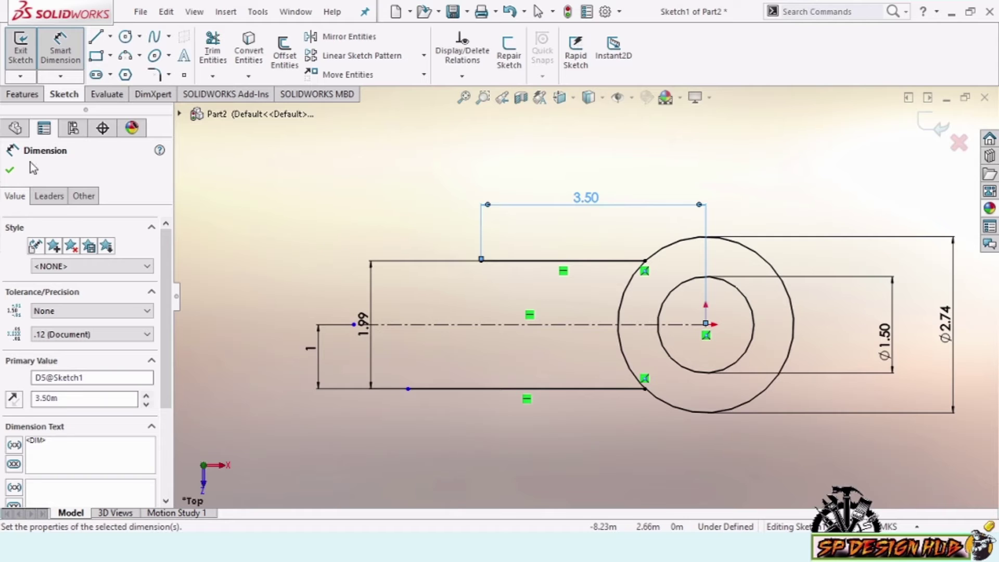
{"action": "left_click", "coordinate": [10, 170]}
- Draw a vertical line closing the arm's end
{"action": "left_click", "coordinate": [99, 41]}
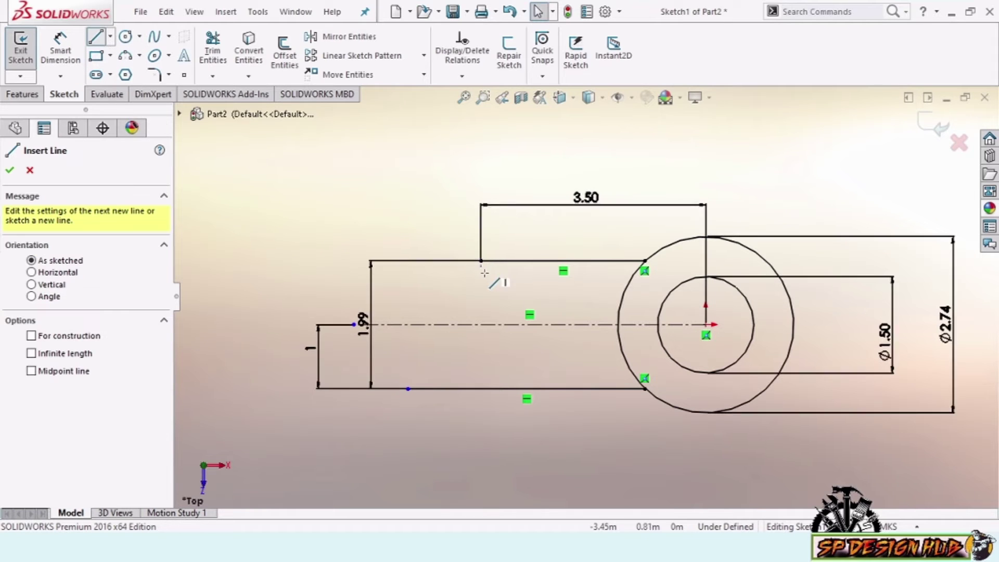
{"action": "left_click_drag", "start_coordinate": [481, 261], "coordinate": [481, 388]}
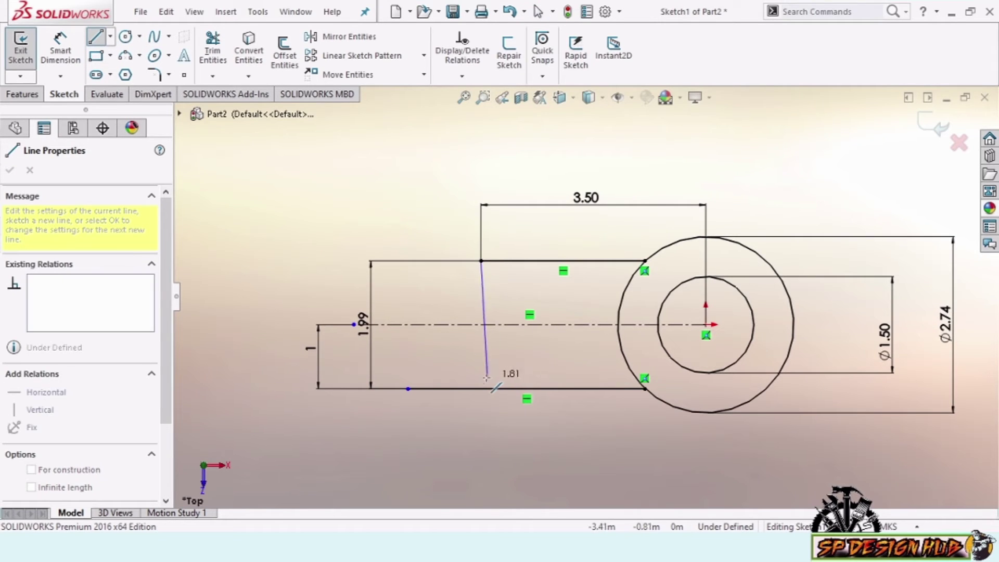
{"action": "right_click", "coordinate": [469, 351]}
{"action": "left_click", "coordinate": [479, 219]}
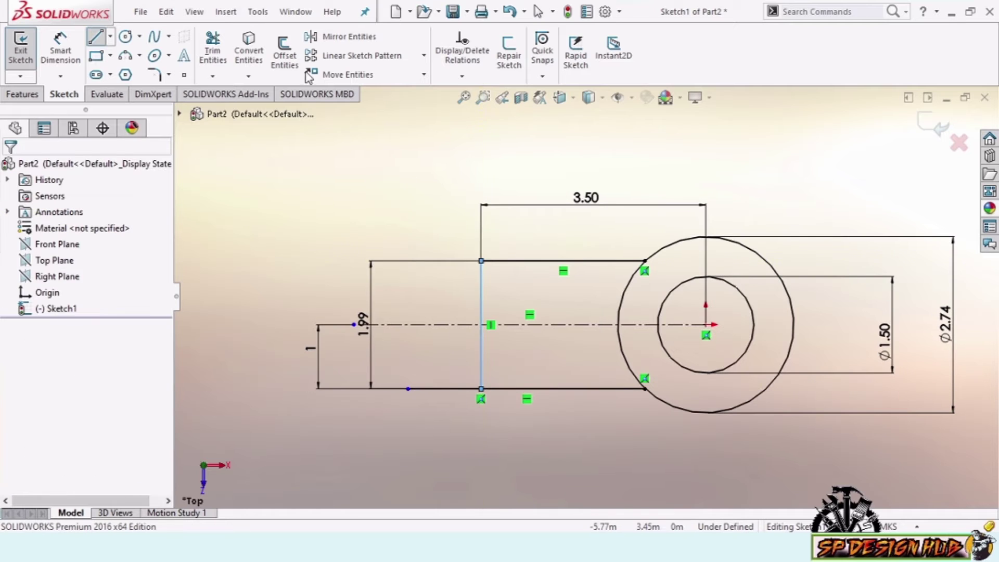
- Trim away the ring's arc portions lying inside the arm
{"action": "left_click", "coordinate": [213, 51]}
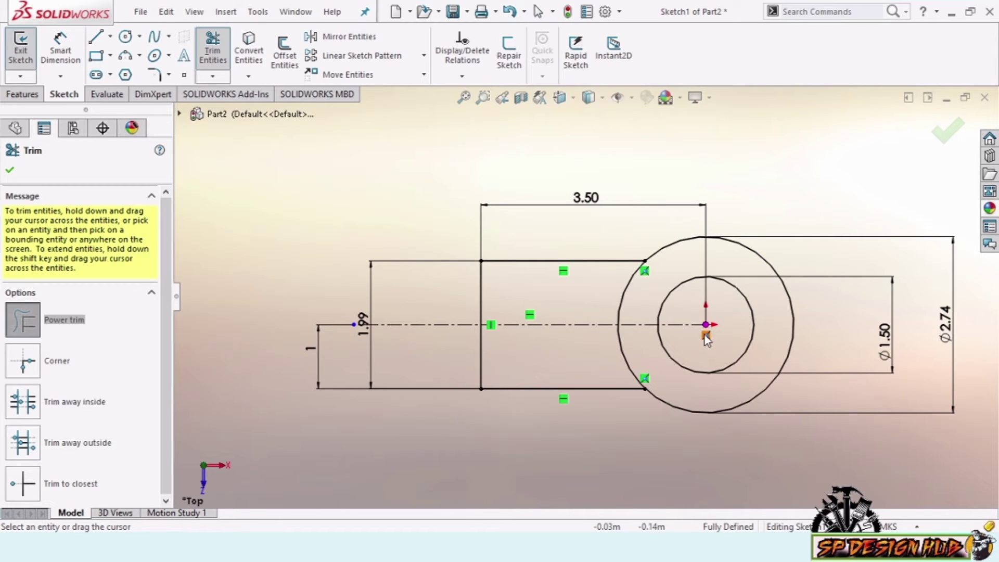
{"action": "left_click_drag", "start_coordinate": [622, 339], "coordinate": [636, 308]}
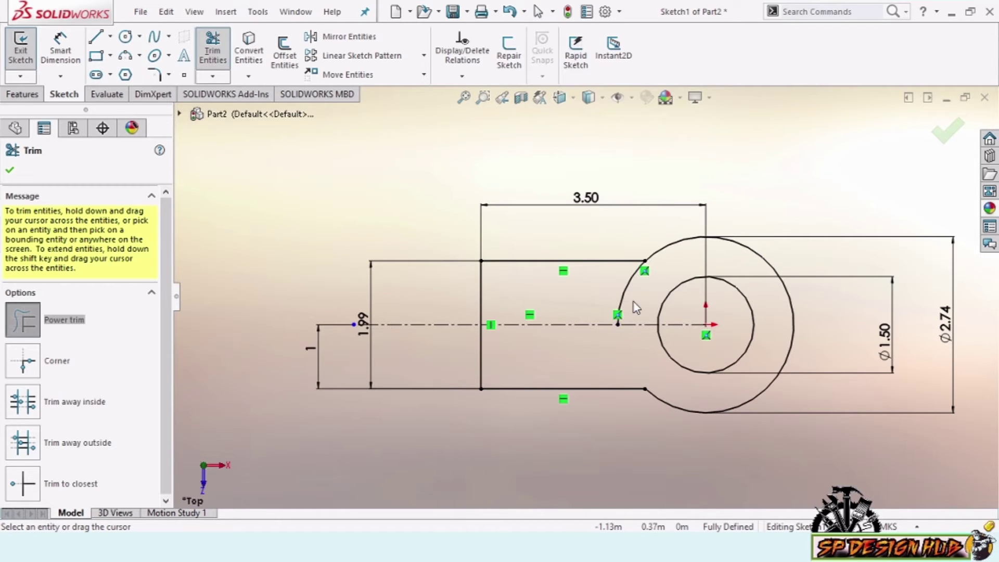
{"action": "middle_click_drag", "start_coordinate": [801, 311], "coordinate": [756, 307], "text": "ctrl"}
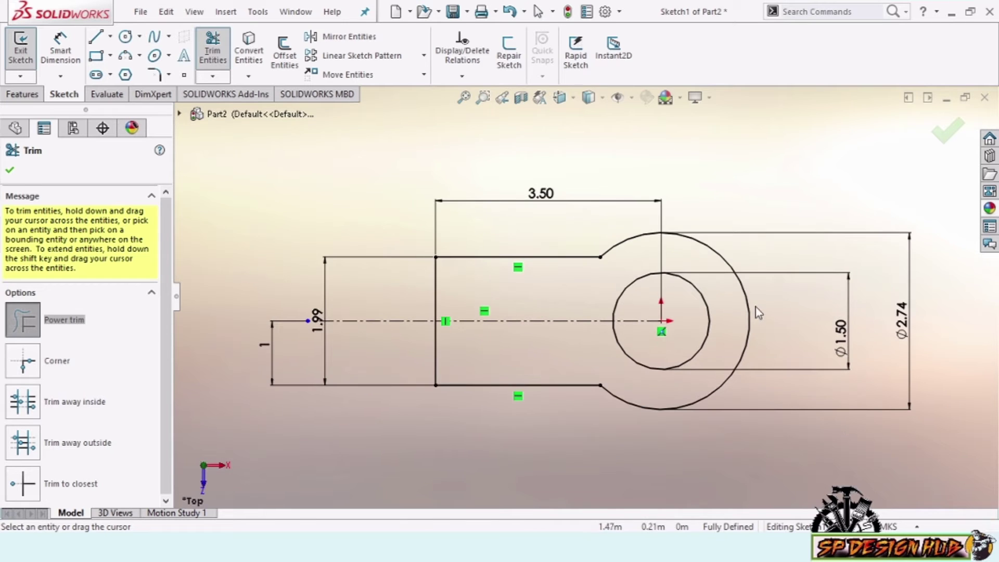
{"action": "left_click", "coordinate": [10, 171]}
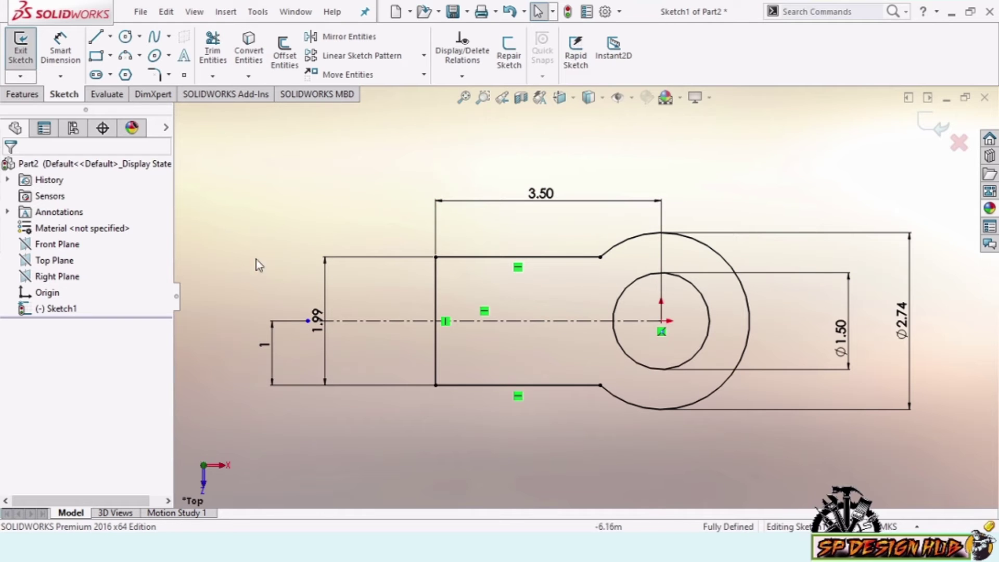
- Extrude the arm-and-ring outline 0.37 deep into Boss-Extrude1
{"action": "left_click", "coordinate": [22, 94]}
{"action": "left_click", "coordinate": [26, 49]}
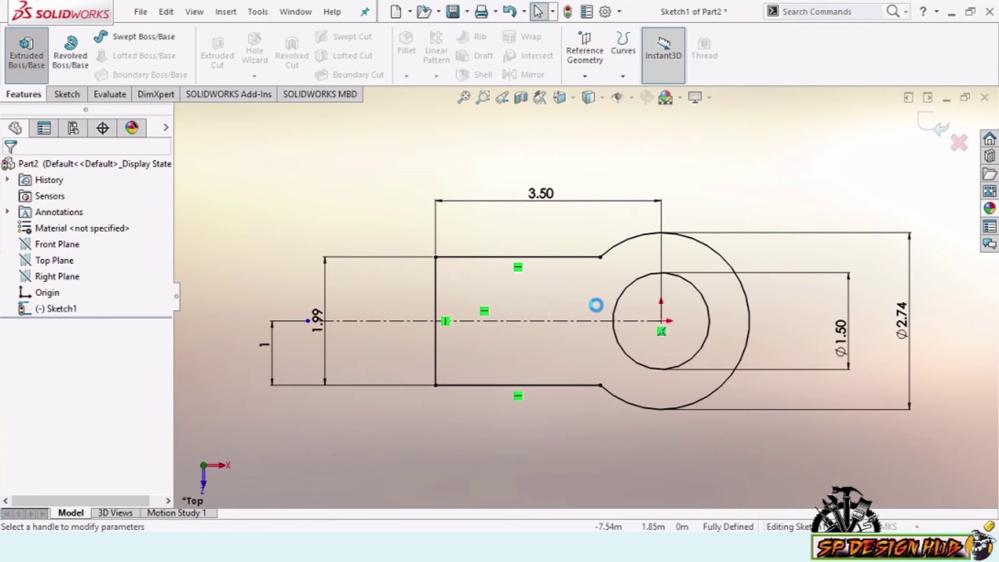
{"action": "key", "text": "alt+Tab"}
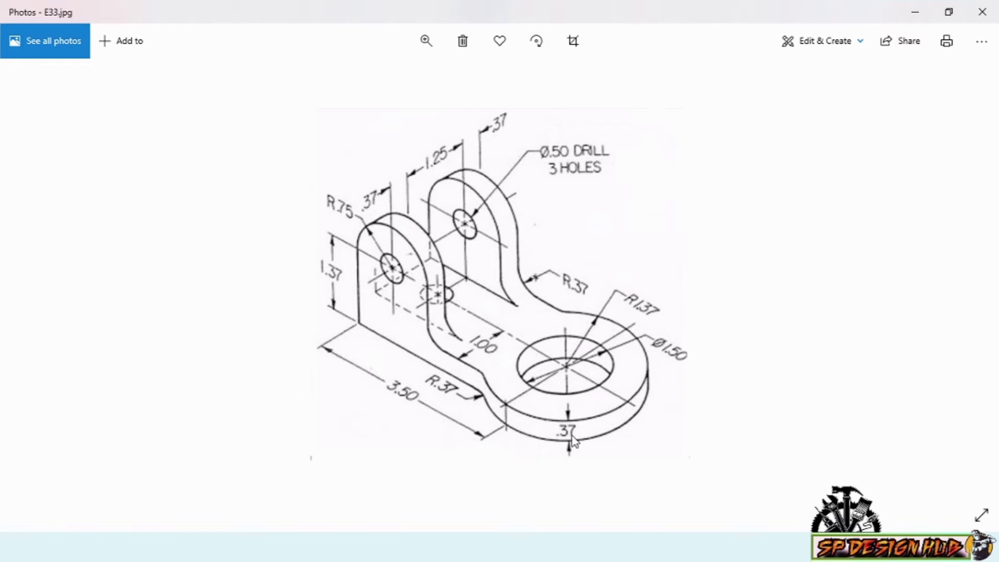
{"action": "key", "text": "alt+Tab"}
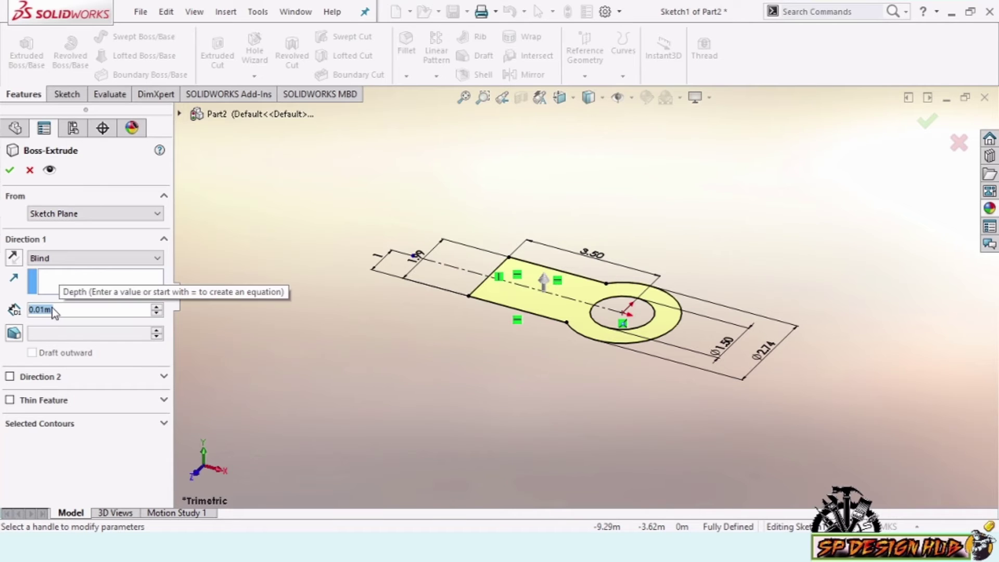
{"action": "type", "text": "0.37"}
{"action": "key", "text": "Return"}
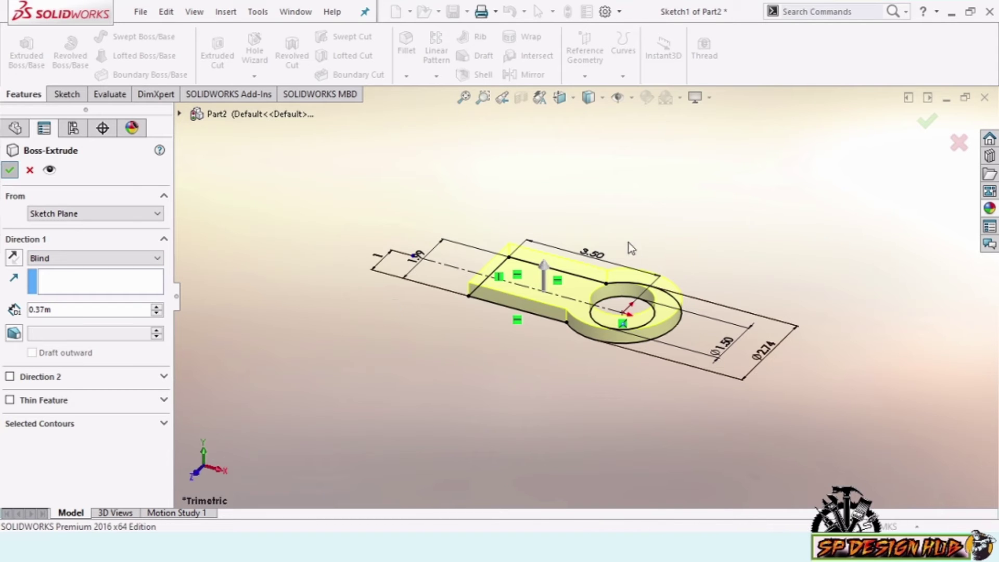
{"action": "key", "text": "Return"}
{"action": "mouse_move", "coordinate": [624, 241]}
{"action": "middle_mouse_down"}
{"action": "mouse_move", "coordinate": [635, 253]}
{"action": "mouse_move", "coordinate": [678, 253]}
{"action": "mouse_move", "coordinate": [656, 228]}
{"action": "mouse_move", "coordinate": [636, 253]}
{"action": "middle_mouse_up"}
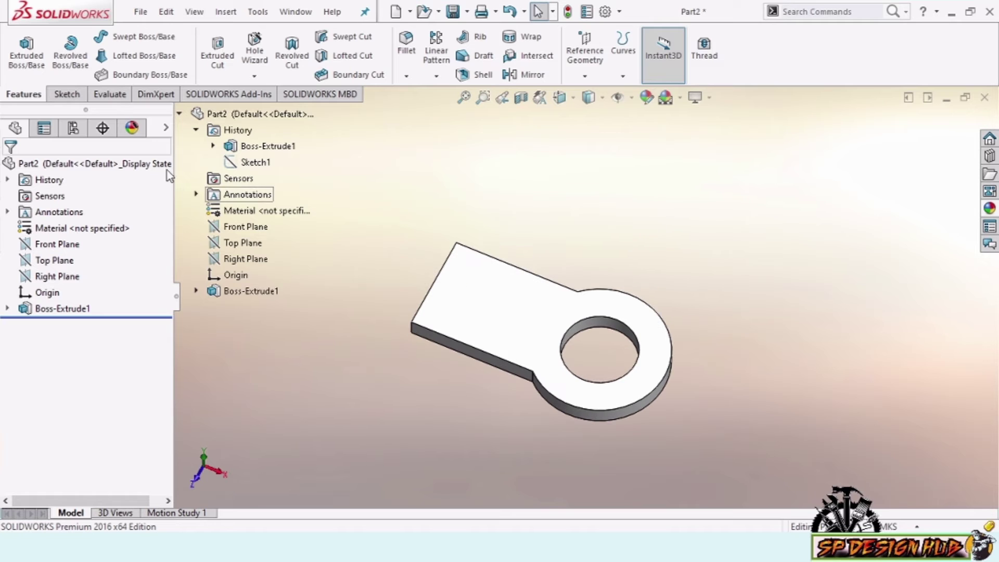
- Open Sketch2 on the plate's long side face, viewed normal to it
{"action": "left_click", "coordinate": [245, 227]}
{"action": "left_click", "coordinate": [585, 76]}
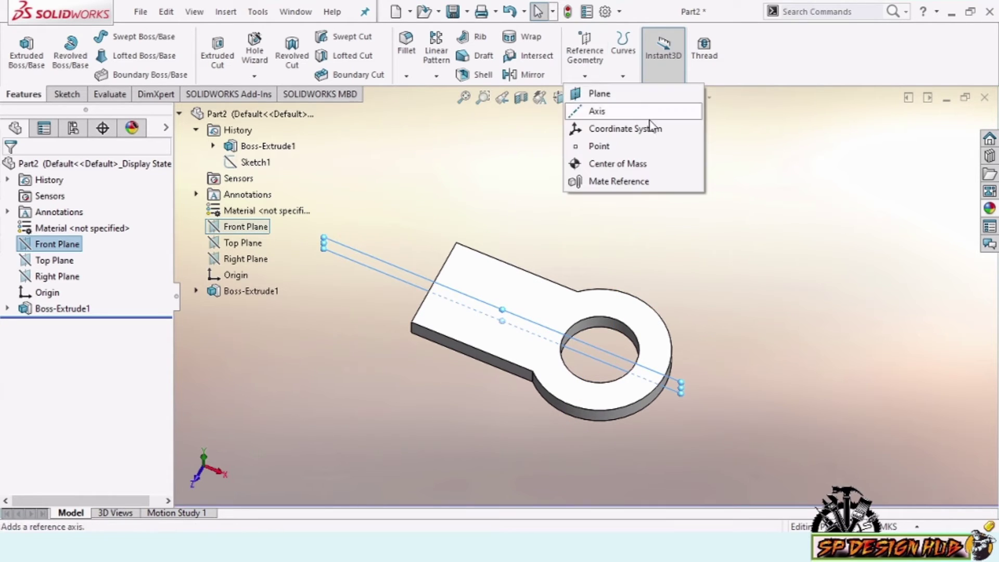
{"action": "left_click", "coordinate": [746, 301]}
{"action": "mouse_move", "coordinate": [745, 300]}
{"action": "middle_mouse_down"}
{"action": "mouse_move", "coordinate": [727, 328]}
{"action": "mouse_move", "coordinate": [682, 297]}
{"action": "middle_mouse_up"}
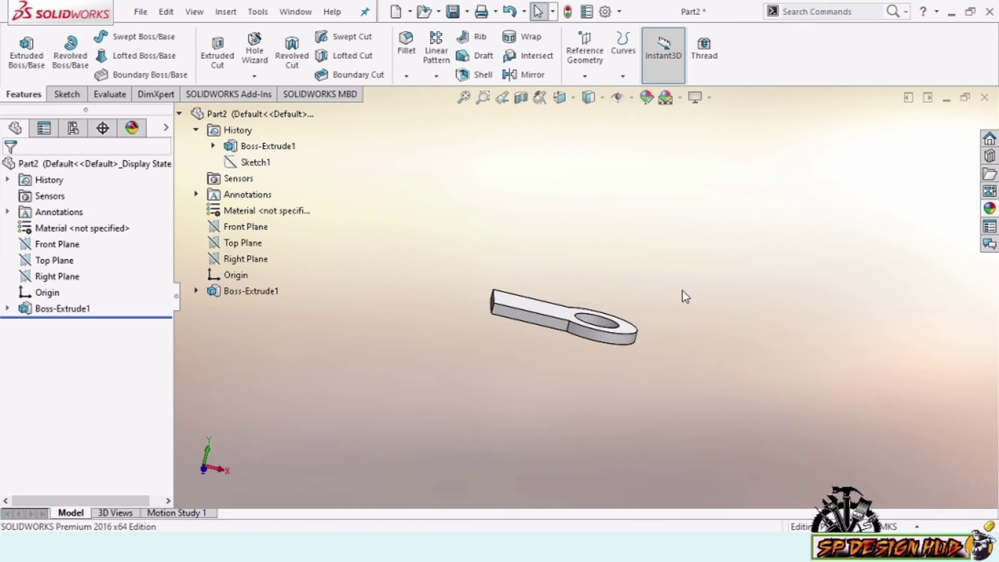
{"action": "left_click", "coordinate": [544, 323]}
{"action": "scroll", "coordinate": [551, 325], "scroll_direction": "down", "scroll_amount": 2}
{"action": "right_click", "coordinate": [646, 235]}
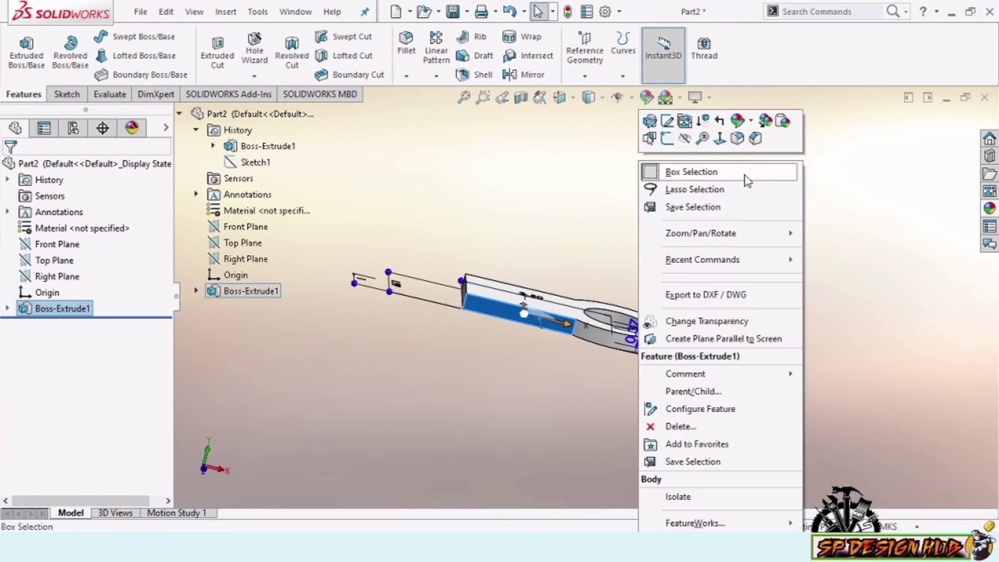
{"action": "left_click", "coordinate": [731, 153]}
{"action": "right_click", "coordinate": [592, 169]}
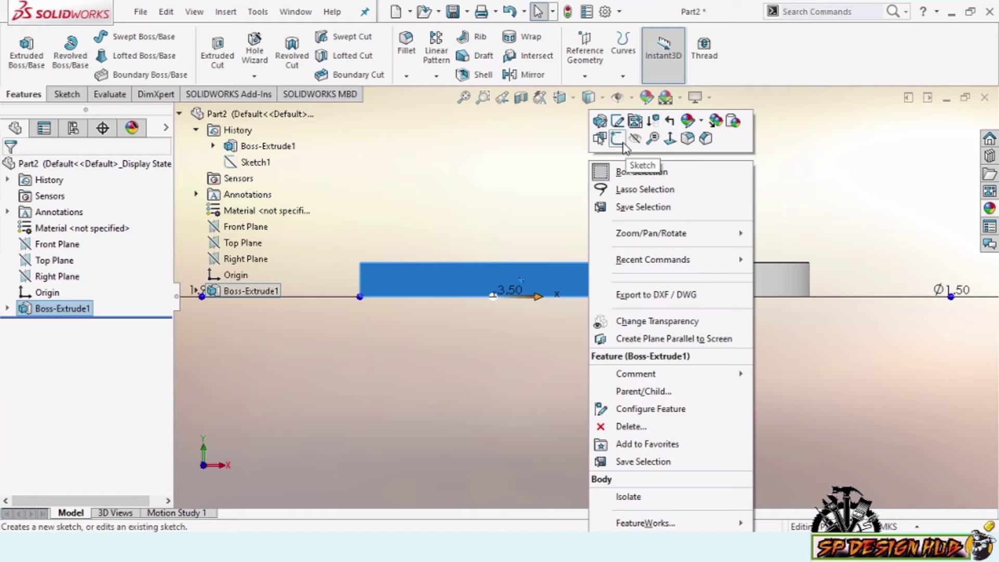
{"action": "left_click", "coordinate": [625, 147]}
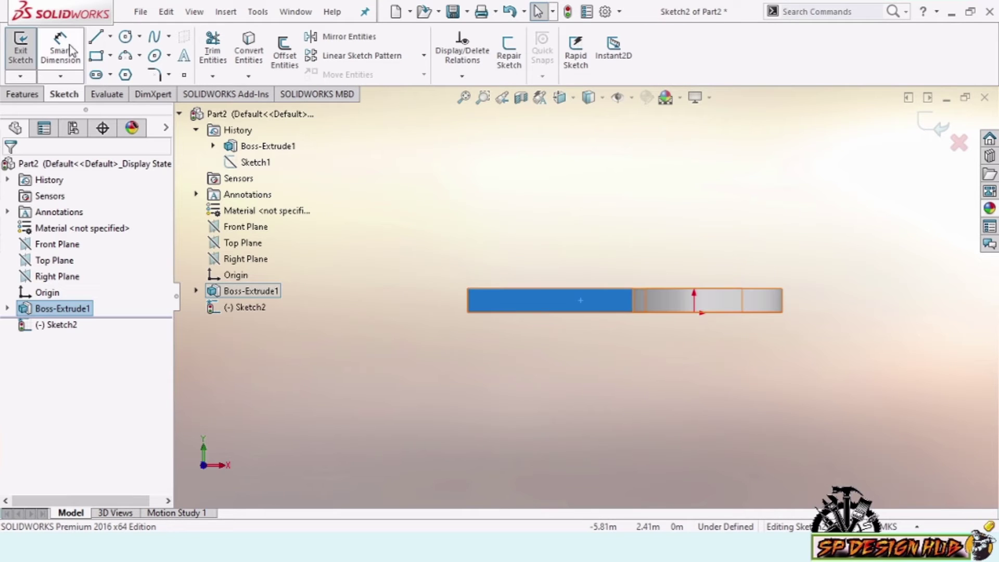
- Draw a corner rectangle rising from the arm end's top edge, then check the reference image
{"action": "left_click", "coordinate": [111, 57]}
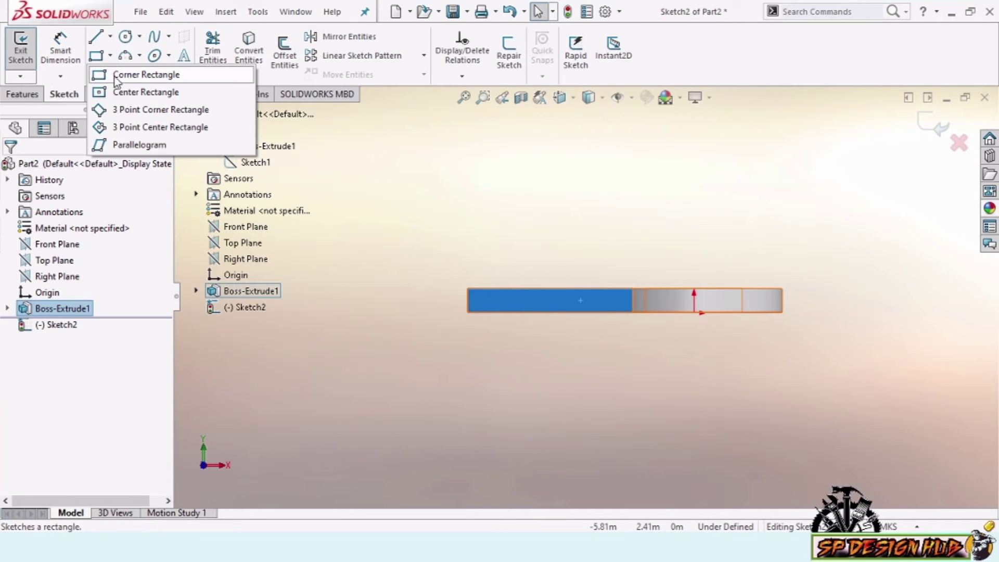
{"action": "left_click", "coordinate": [119, 74]}
{"action": "left_click", "coordinate": [467, 289]}
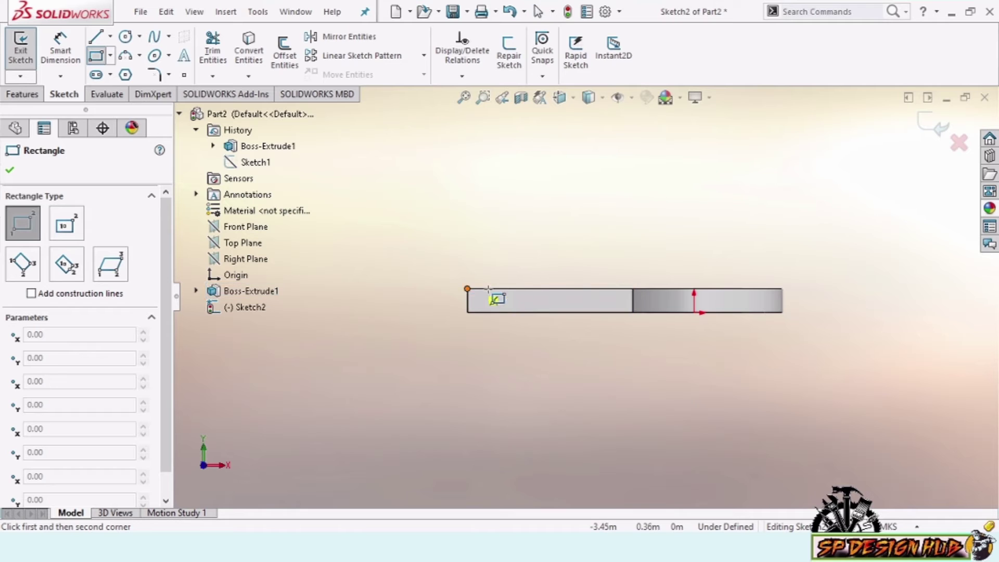
{"action": "left_click", "coordinate": [552, 208]}
{"action": "key", "text": "Escape"}
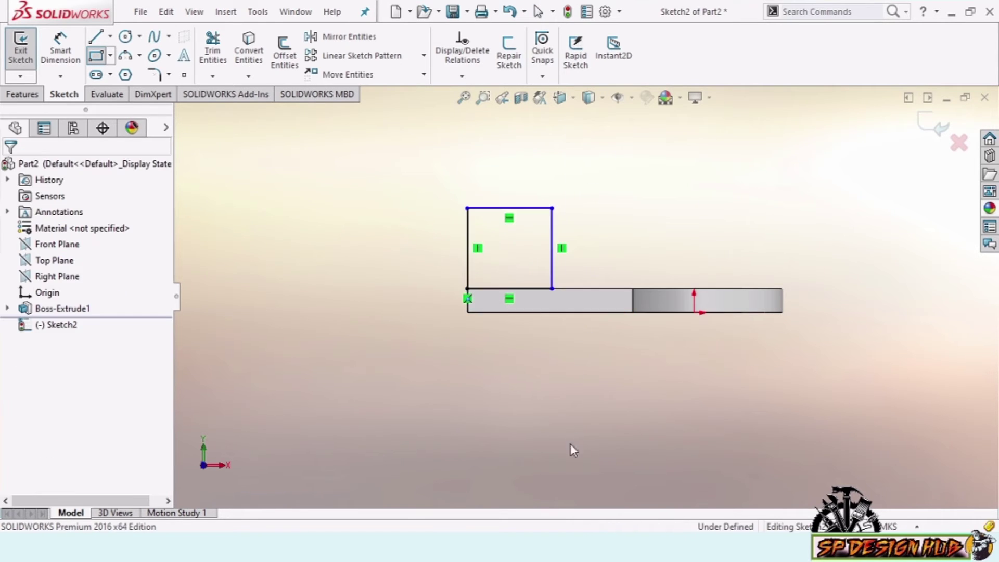
{"action": "key", "text": "alt+Tab"}
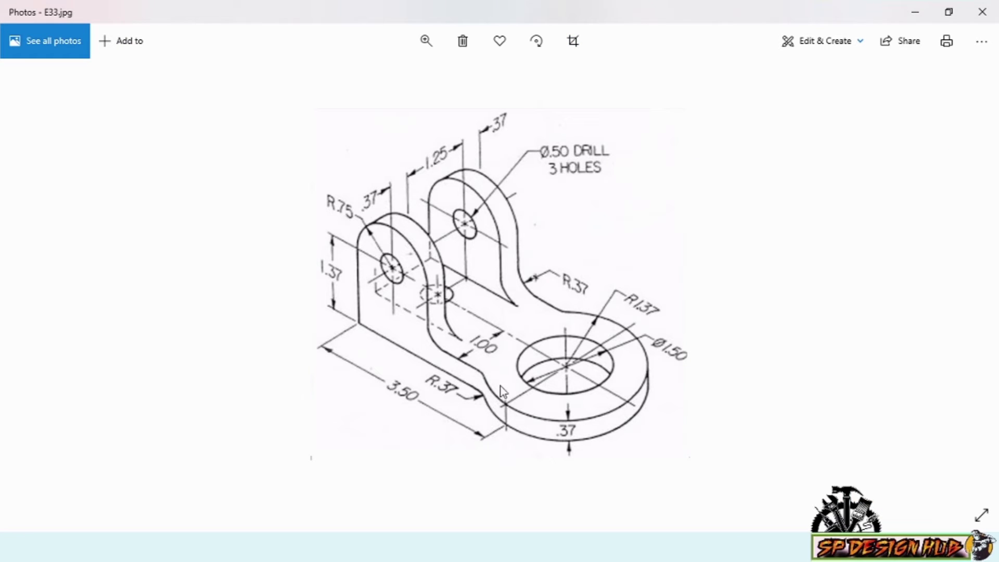
{"action": "key", "text": "alt+Tab"}
- Dimension the rectangle's top edge to give a 1.50 width
{"action": "right_click", "coordinate": [586, 174]}
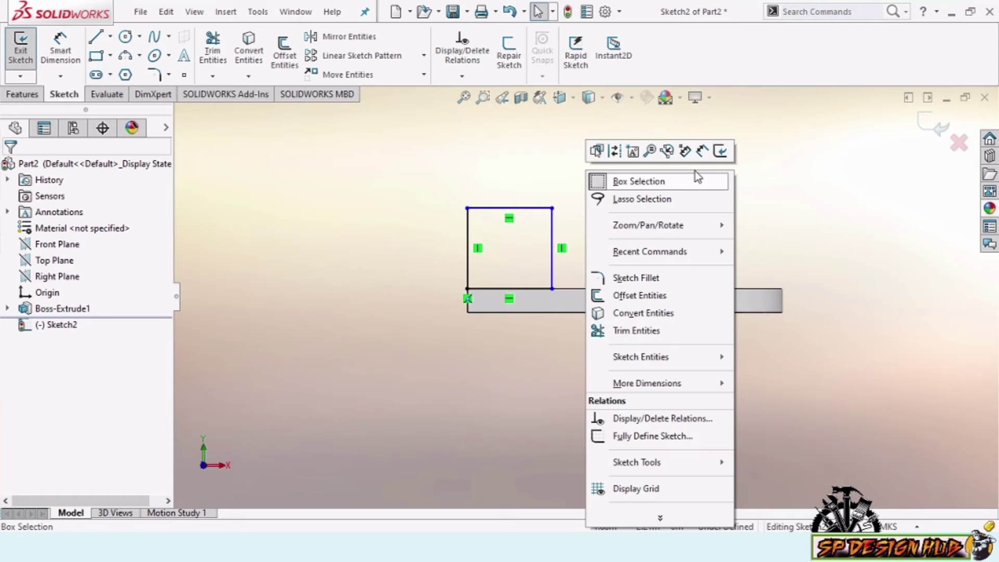
{"action": "left_click", "coordinate": [695, 150]}
{"action": "left_click", "coordinate": [509, 207]}
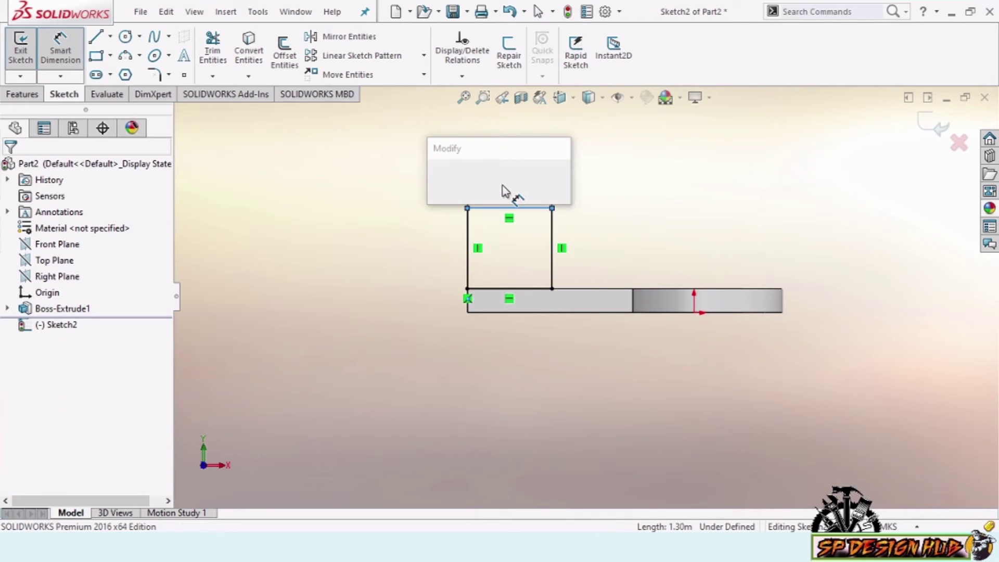
{"action": "type", "text": "0.765"}
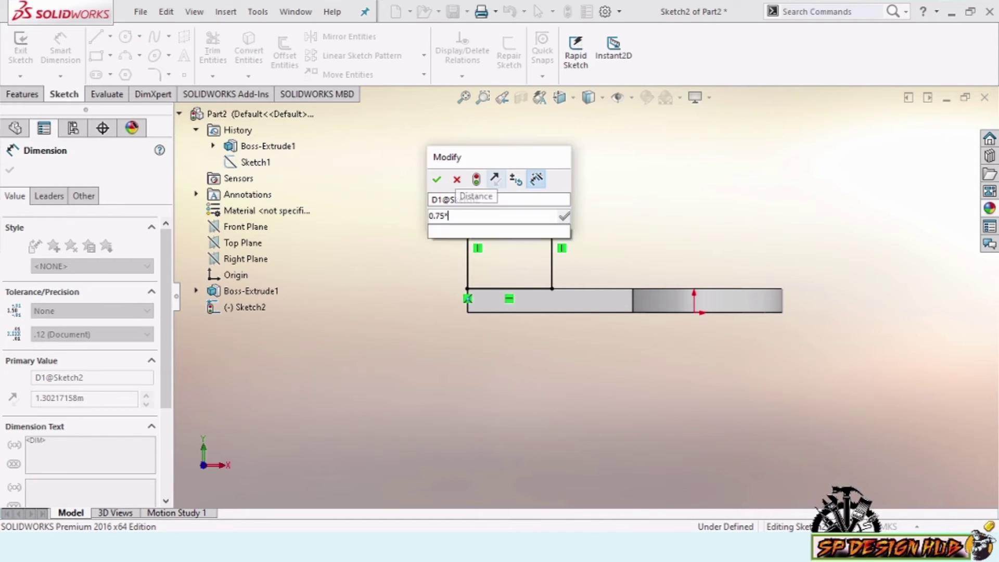
{"action": "key", "text": "Return"}
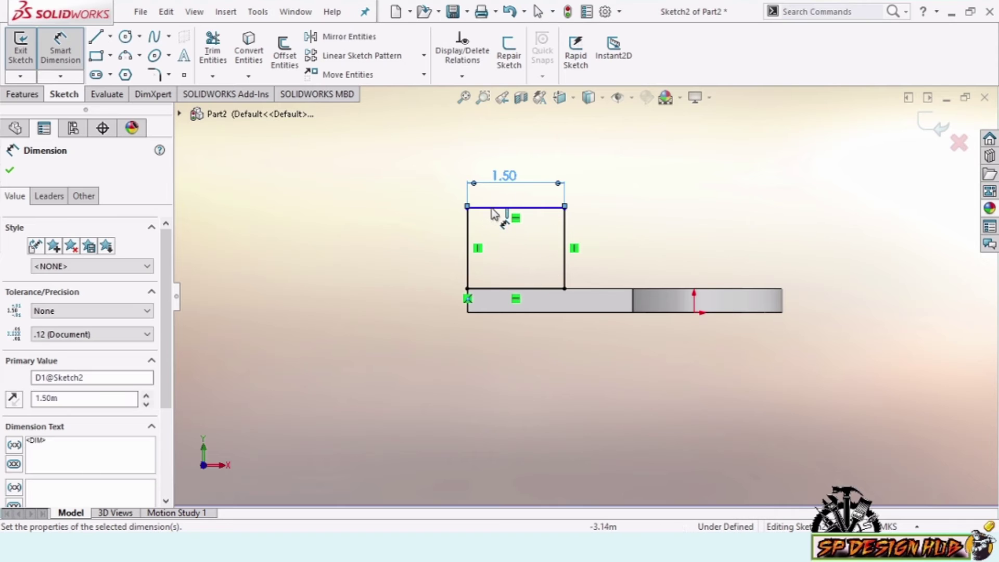
- Dimension the lug's height from the arm's bottom edge so it stands 1.37 tall
{"action": "left_click", "coordinate": [497, 311]}
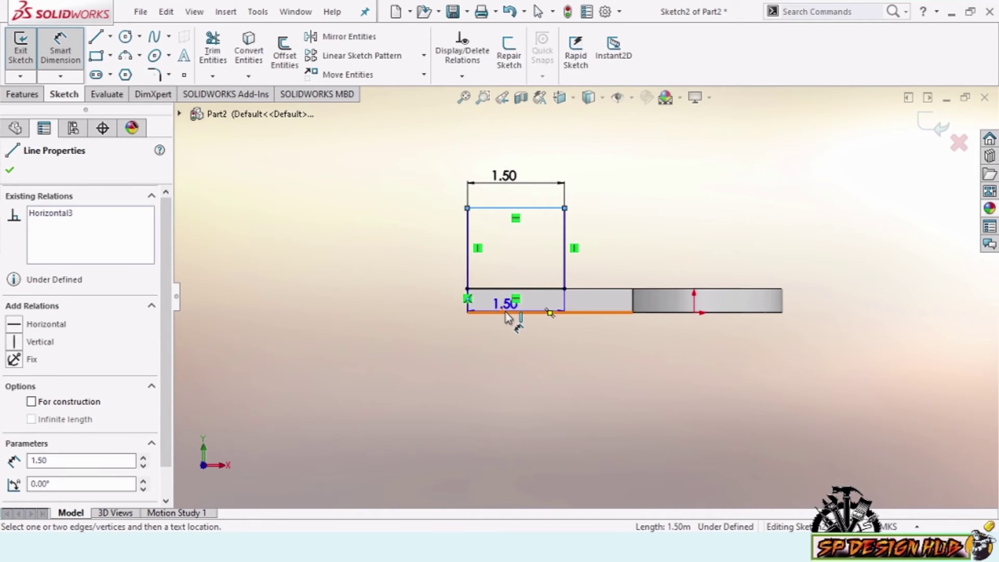
{"action": "left_click", "coordinate": [505, 312]}
{"action": "left_click", "coordinate": [434, 270]}
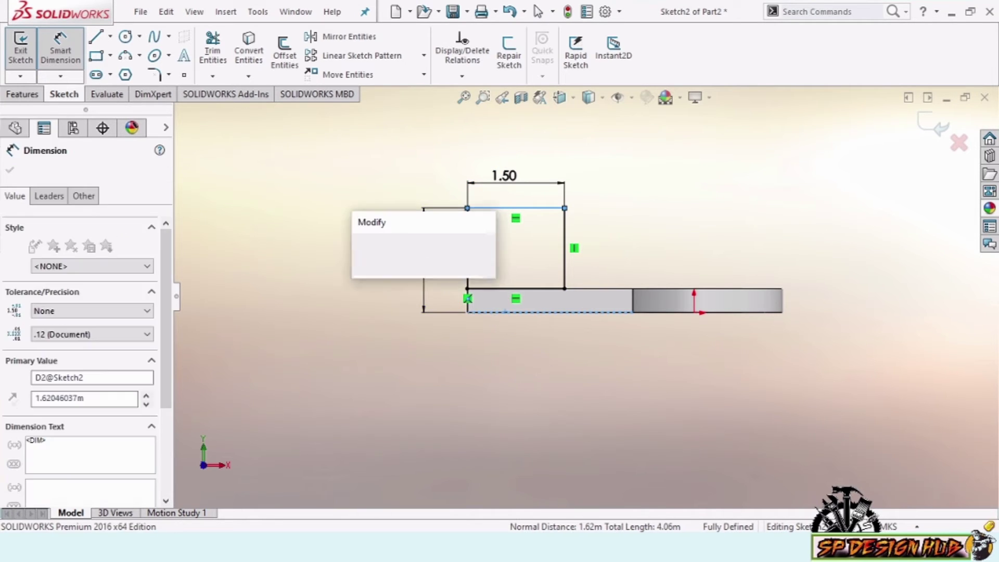
{"action": "key", "text": "alt+Tab"}
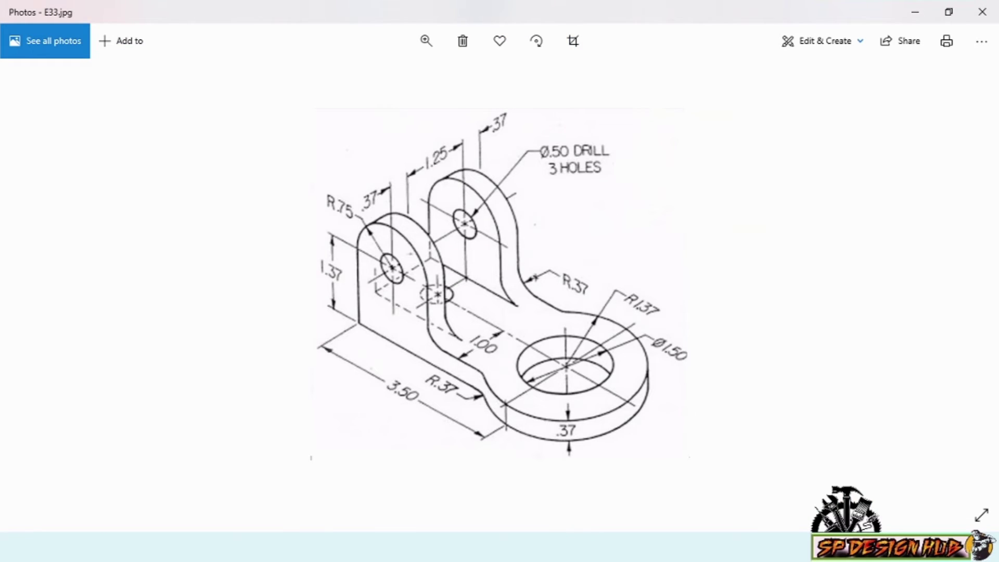
{"action": "key", "text": "alt+Tab"}
{"action": "type", "text": "1."}
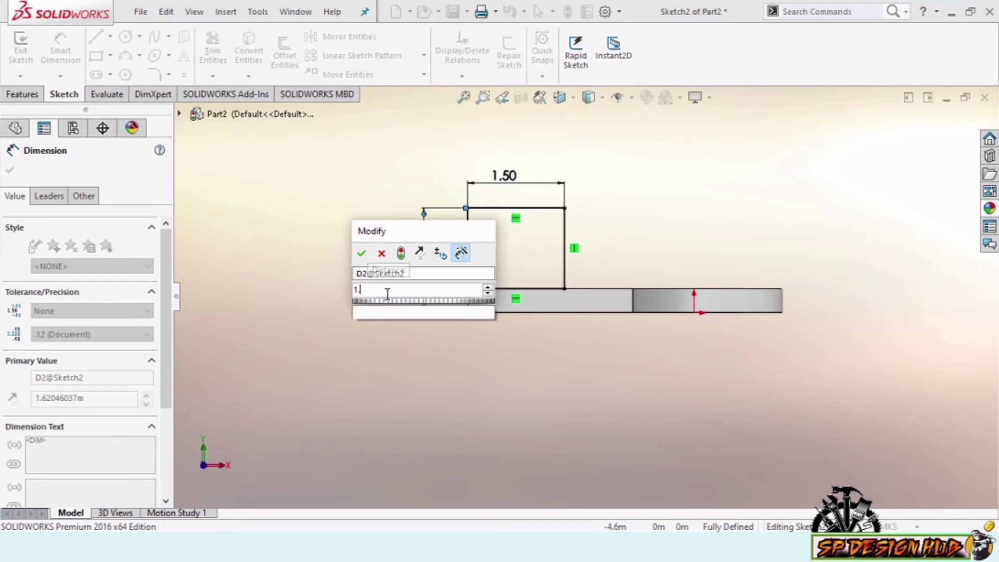
{"action": "type", "text": "62"}
{"action": "key", "text": "Return"}
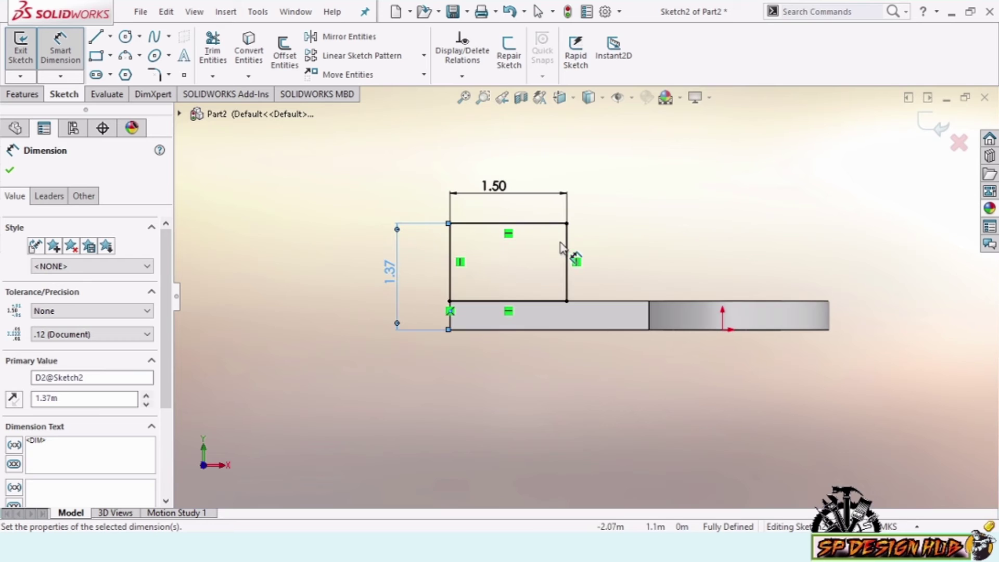
{"action": "left_click", "coordinate": [9, 170]}
- Draw a circle at the top-edge midpoint touching the rectangle's sides, plus a smaller concentric circle
{"action": "left_click", "coordinate": [125, 37]}
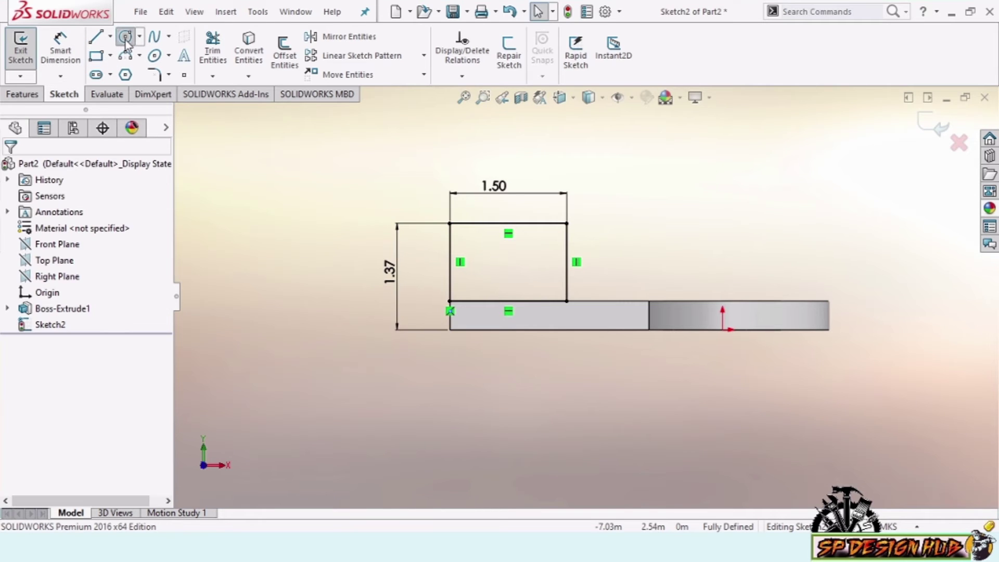
{"action": "left_click", "coordinate": [508, 223]}
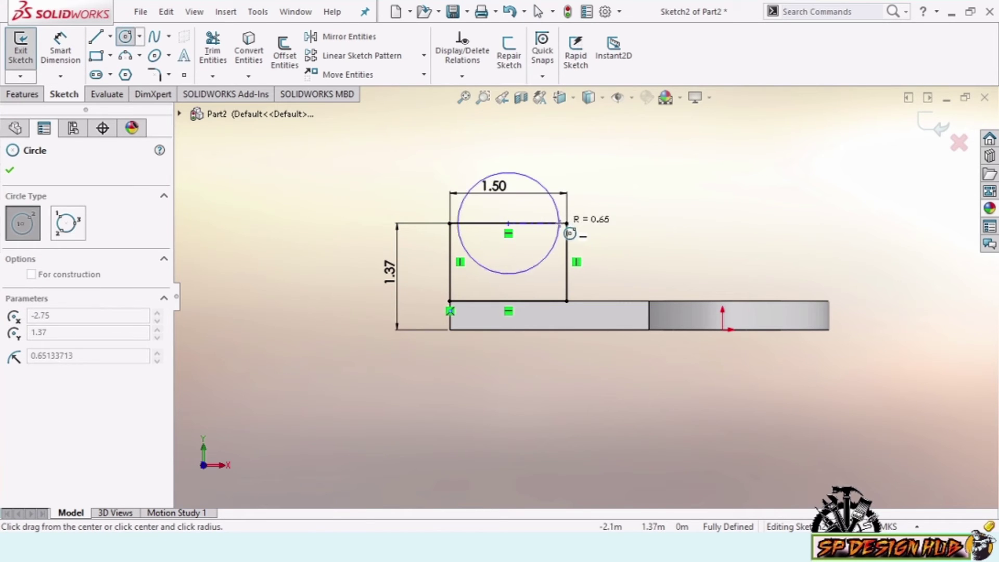
{"action": "left_click", "coordinate": [567, 223]}
{"action": "left_click", "coordinate": [508, 224]}
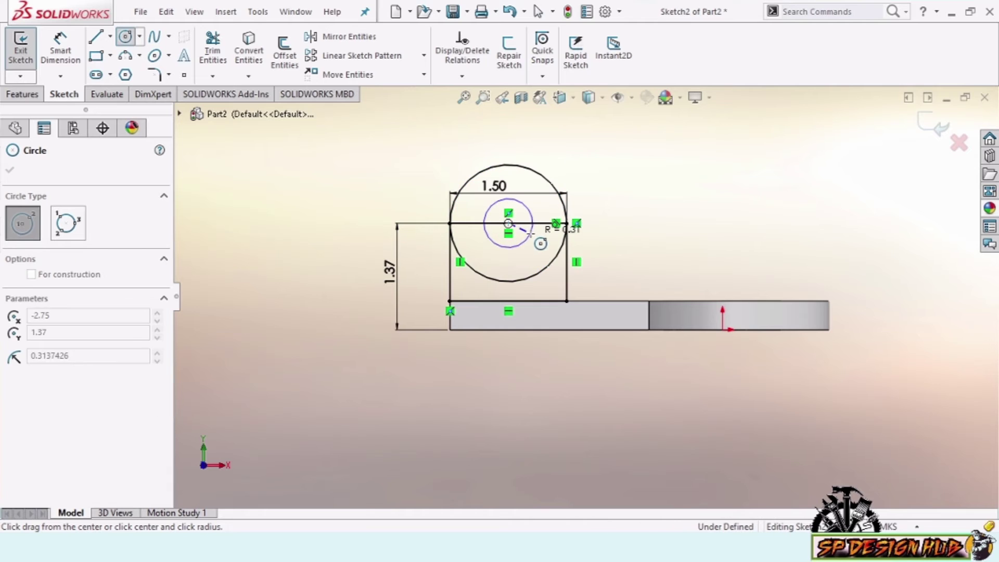
{"action": "left_click", "coordinate": [532, 223]}
{"action": "key", "text": "Escape"}
{"action": "key", "text": "Escape"}
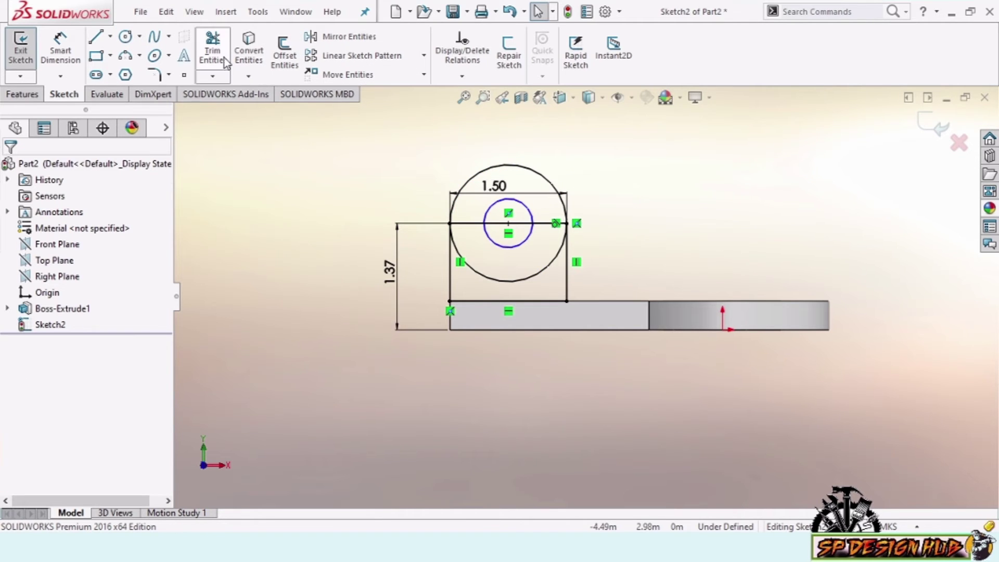
- After checking the reference drawing, dimension the inner circle to ⌀0.50
{"action": "key", "text": "alt+Tab"}
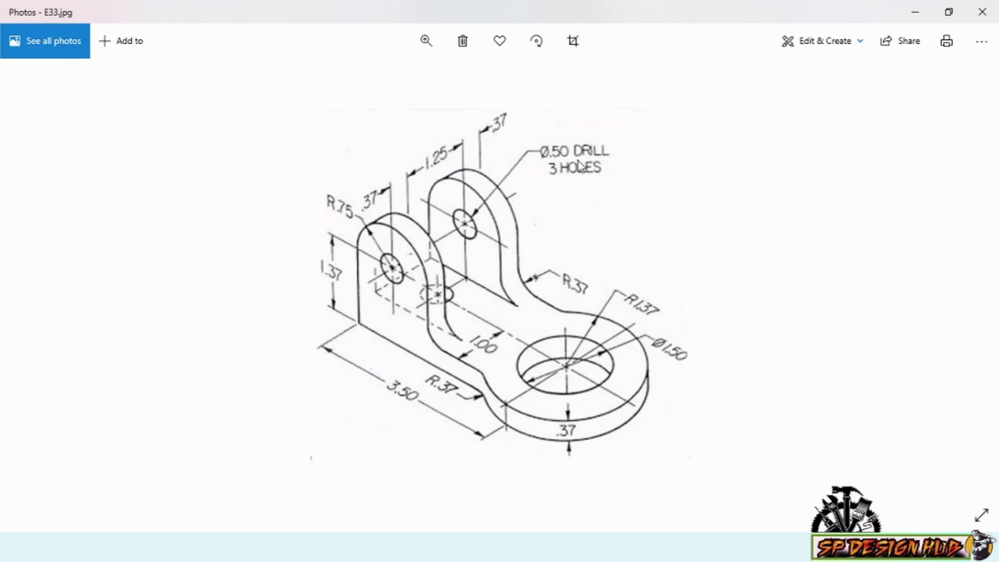
{"action": "key", "text": "alt+Tab"}
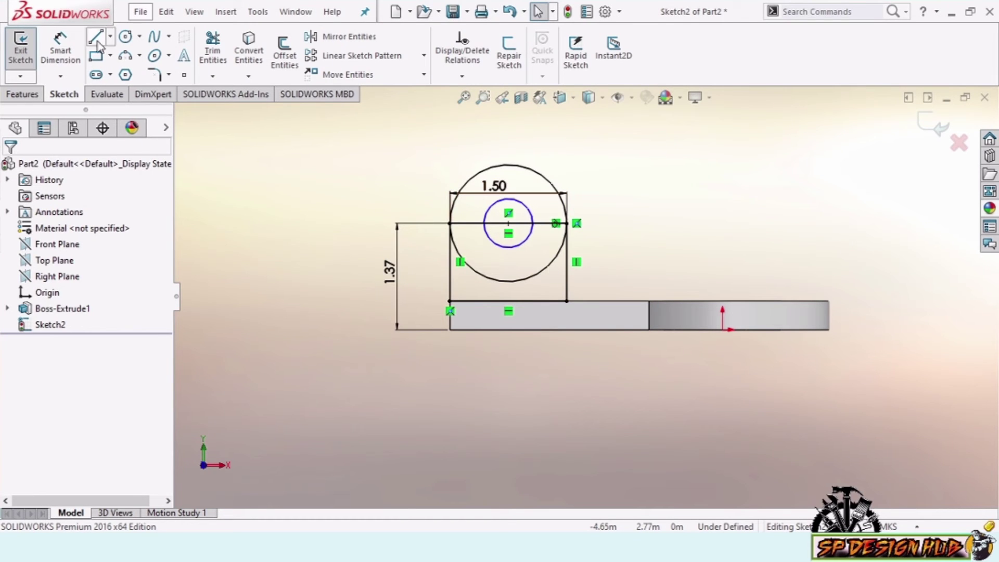
{"action": "left_click", "coordinate": [60, 47]}
{"action": "left_click", "coordinate": [532, 214]}
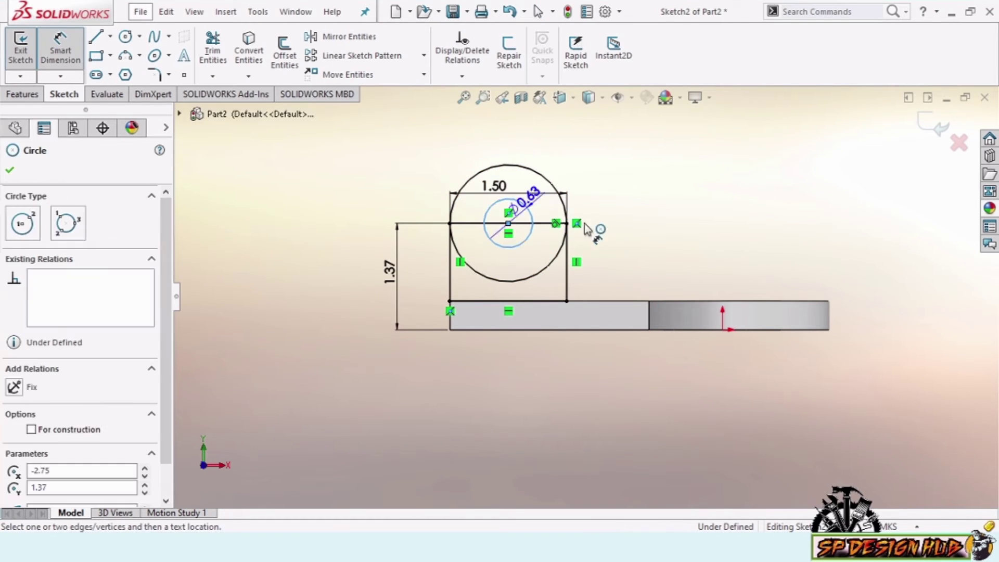
{"action": "left_click", "coordinate": [627, 223]}
{"action": "type", "text": "0.5"}
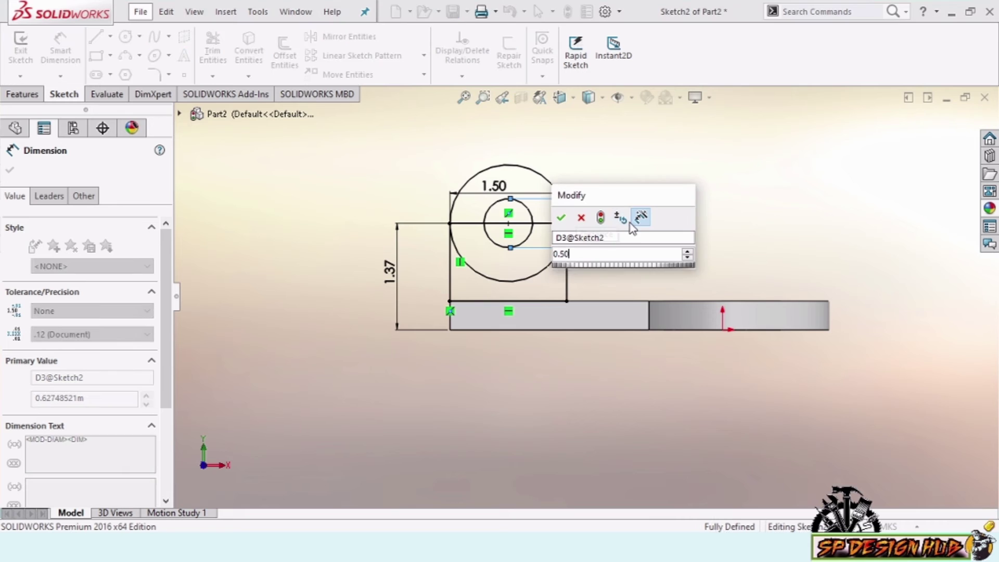
{"action": "key", "text": "Return"}
- Power-trim the extra sketch lines so the lug outline has a rounded top
{"action": "left_click", "coordinate": [9, 169]}
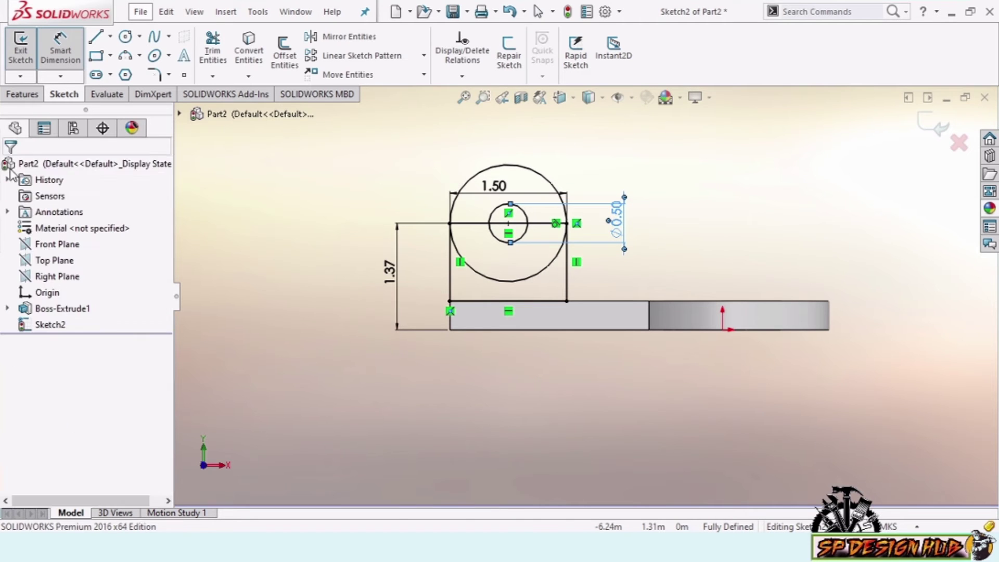
{"action": "left_click", "coordinate": [213, 52]}
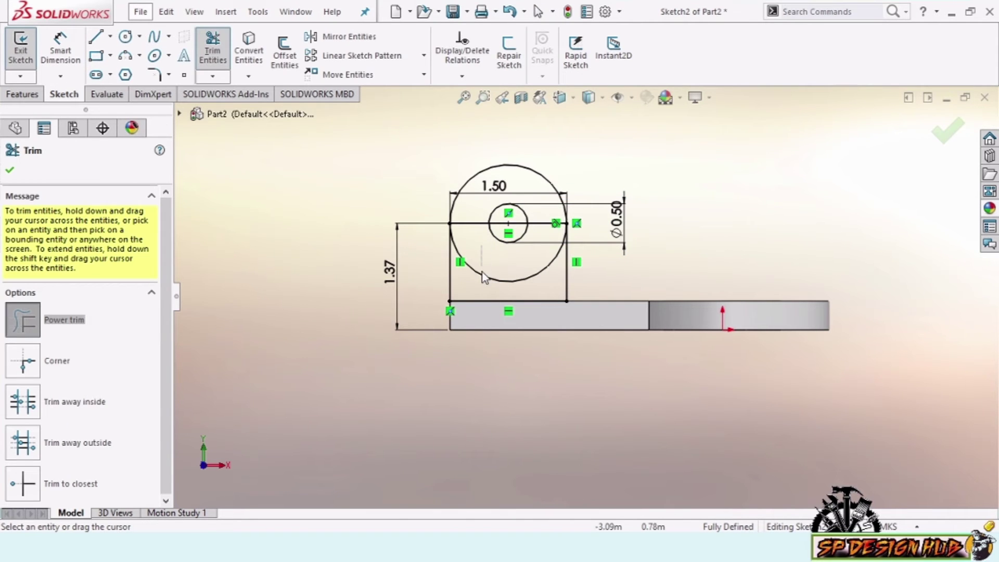
{"action": "mouse_move", "coordinate": [482, 229]}
{"action": "left_mouse_down"}
{"action": "mouse_move", "coordinate": [533, 250]}
{"action": "mouse_move", "coordinate": [553, 229]}
{"action": "mouse_move", "coordinate": [536, 226]}
{"action": "left_mouse_up"}
{"action": "scroll", "coordinate": [536, 226], "scroll_direction": "down", "scroll_amount": 4}
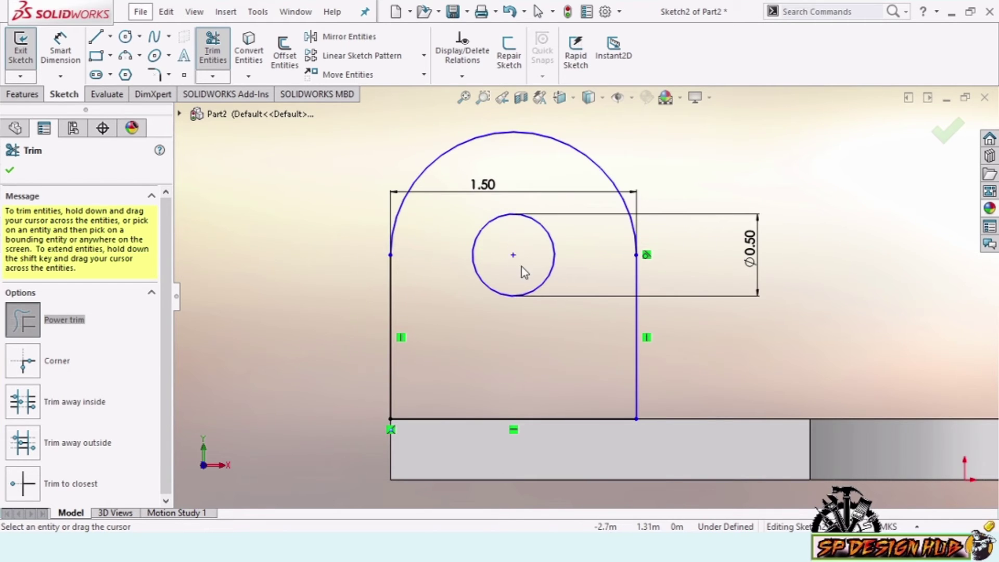
{"action": "scroll", "coordinate": [584, 296], "scroll_direction": "up", "scroll_amount": 2}
{"action": "left_click", "coordinate": [11, 171]}
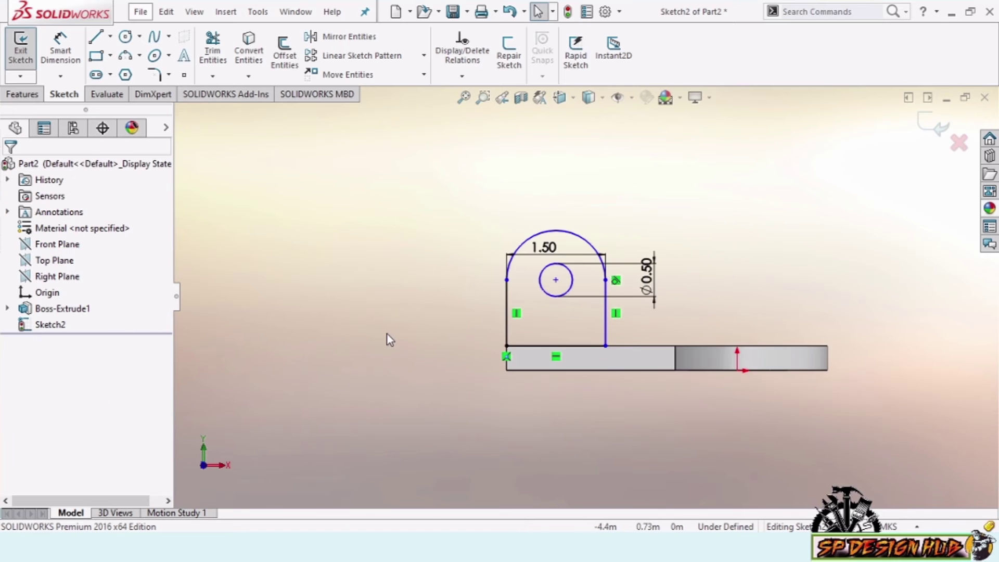
{"action": "scroll", "coordinate": [631, 334], "scroll_direction": "down", "scroll_amount": 1}
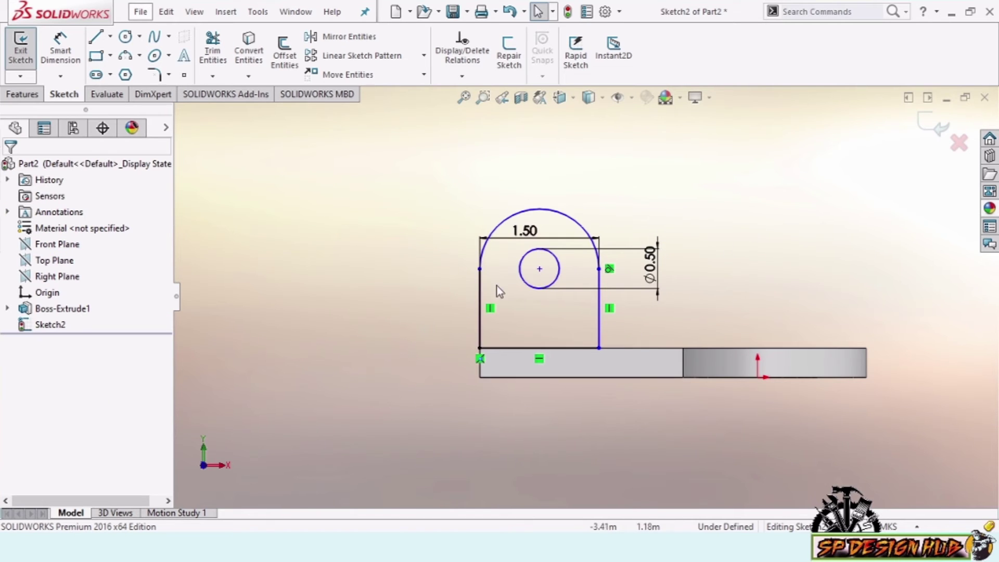
- Extrude the lug sketch 0.37 in the reversed direction to form the upright lug
{"action": "left_click", "coordinate": [22, 94]}
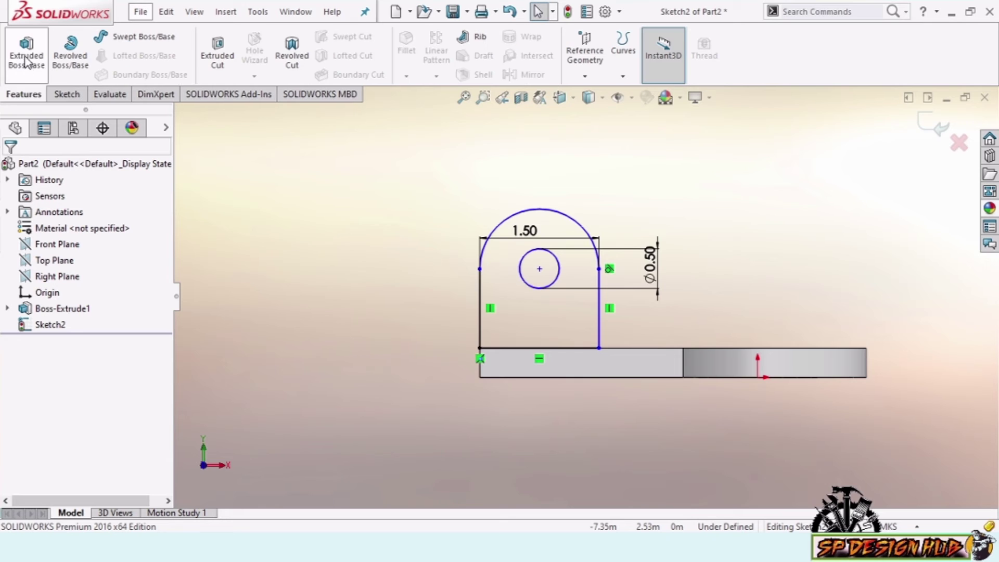
{"action": "left_click", "coordinate": [26, 50]}
{"action": "scroll", "coordinate": [584, 297], "scroll_direction": "up", "scroll_amount": 2}
{"action": "mouse_move", "coordinate": [743, 298]}
{"action": "middle_mouse_down"}
{"action": "mouse_move", "coordinate": [683, 286]}
{"action": "mouse_move", "coordinate": [655, 320]}
{"action": "middle_mouse_up"}
{"action": "left_click", "coordinate": [14, 258]}
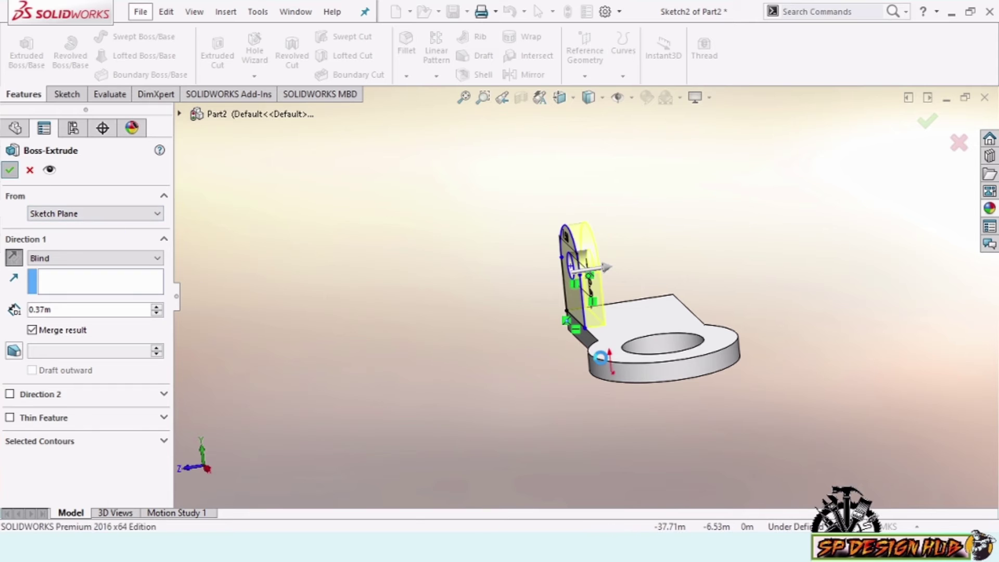
{"action": "key", "text": "Return"}
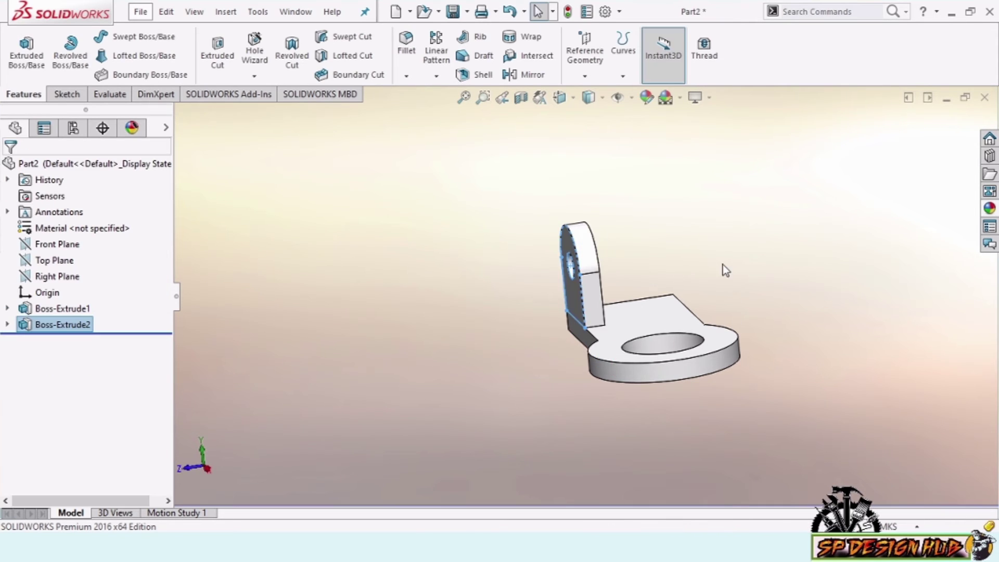
{"action": "mouse_move", "coordinate": [720, 223]}
{"action": "middle_mouse_down"}
{"action": "mouse_move", "coordinate": [772, 249]}
{"action": "mouse_move", "coordinate": [768, 278]}
{"action": "middle_mouse_up"}
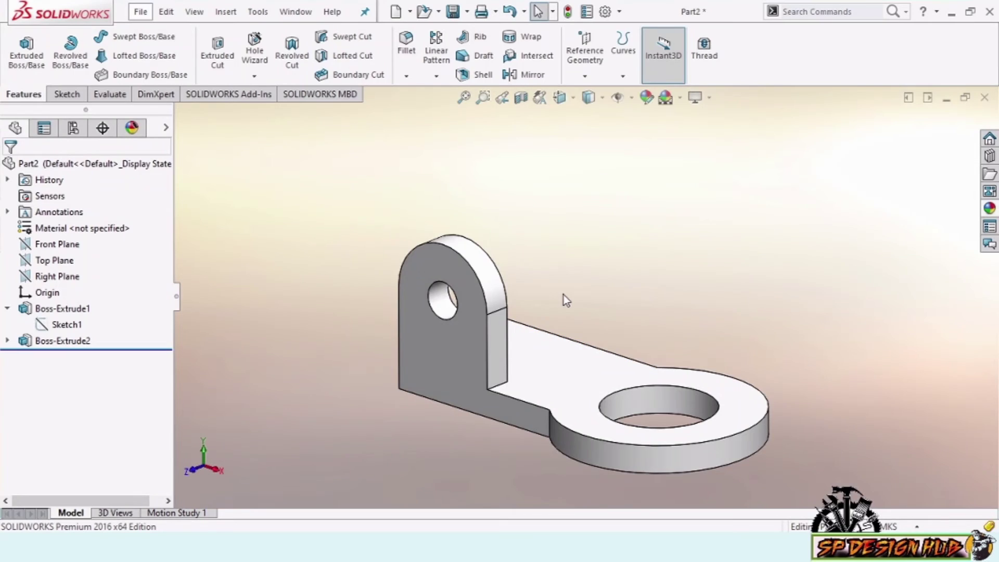
- Fillet the corner edge between the lug and the arm with a 0.37 radius
{"action": "left_click", "coordinate": [406, 47]}
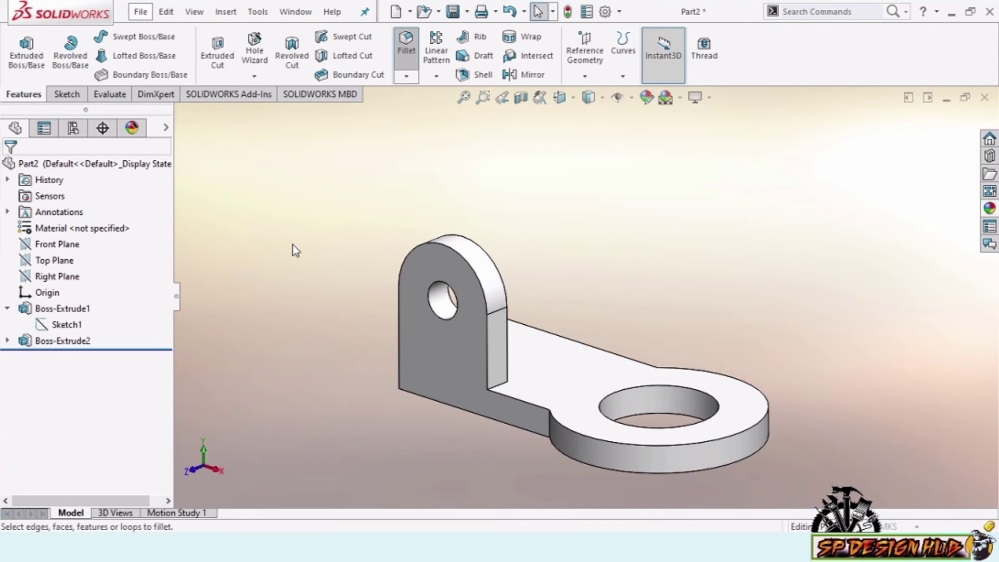
{"action": "type", "text": "0."}
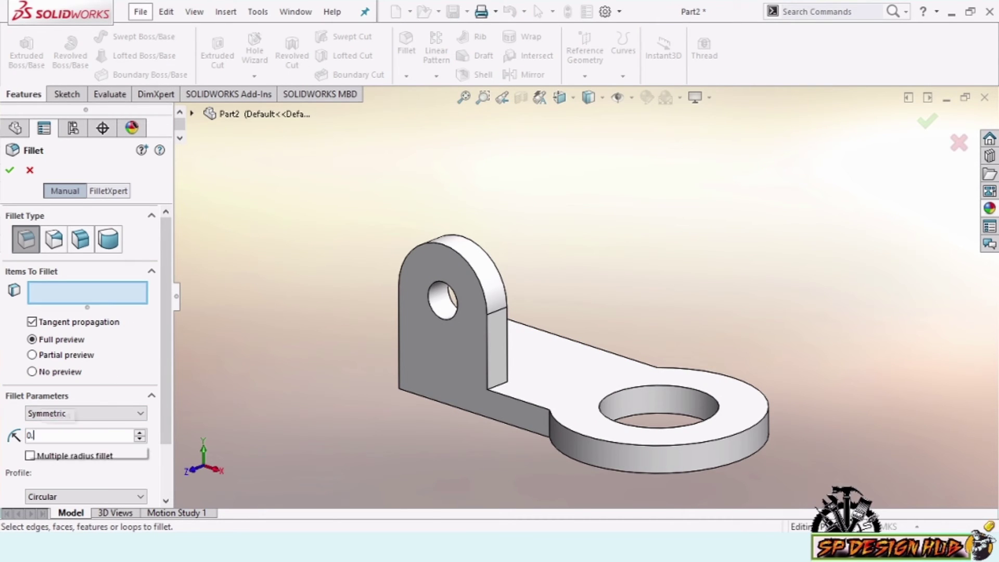
{"action": "type", "text": "37m"}
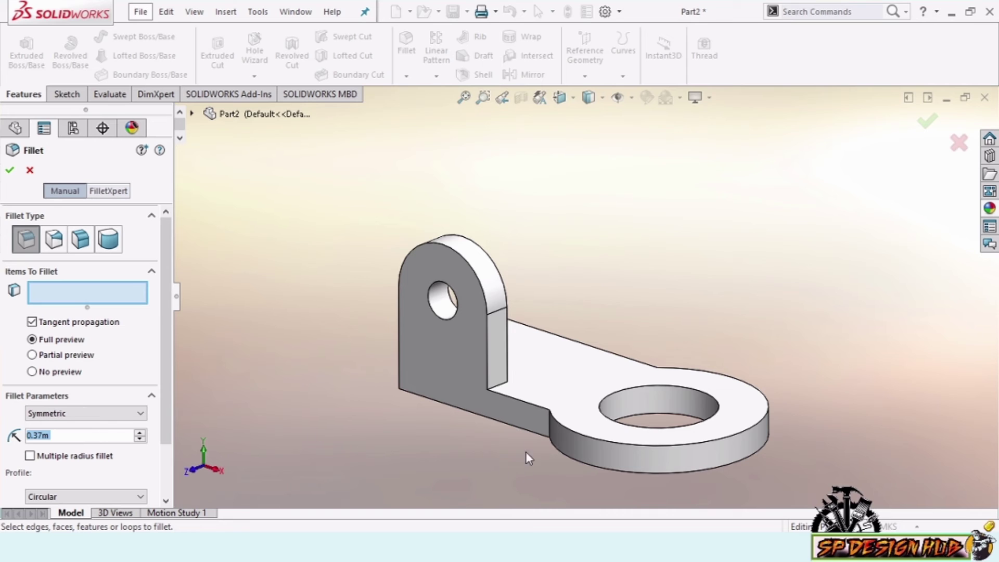
{"action": "left_click", "coordinate": [501, 386]}
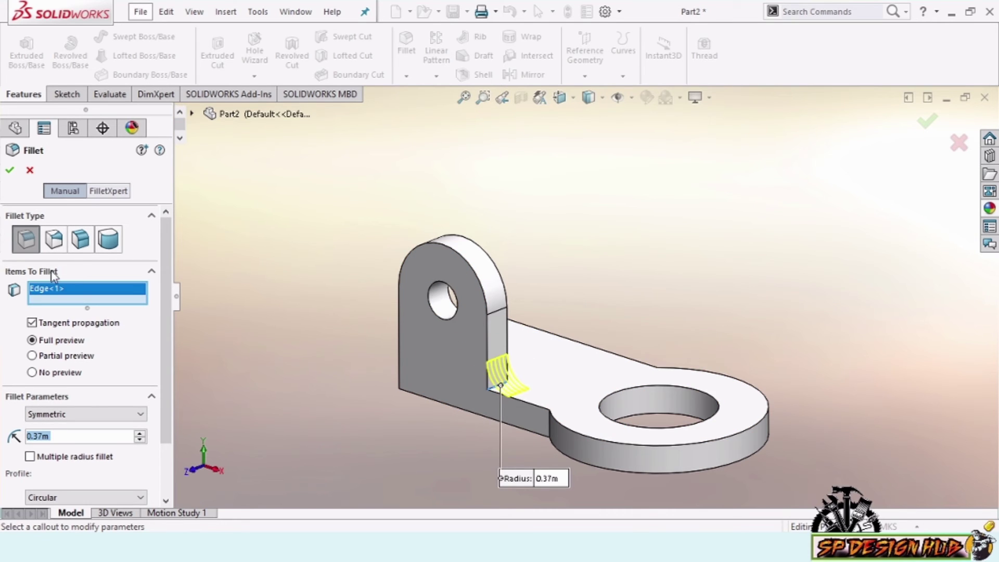
{"action": "left_click", "coordinate": [10, 170]}
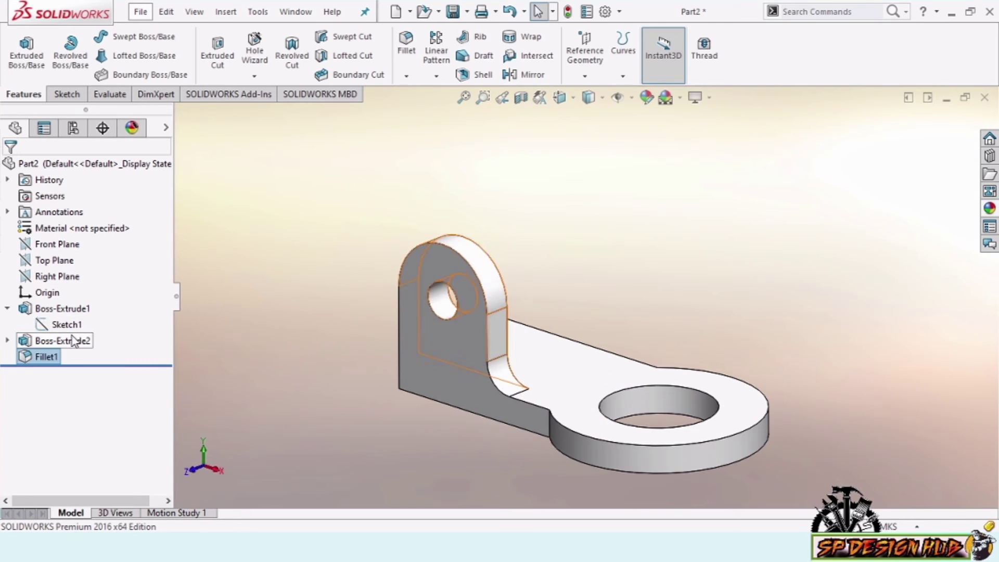
- Mirror the lug and its fillet about the Front Plane to create the second lug
{"action": "left_click", "coordinate": [74, 340]}
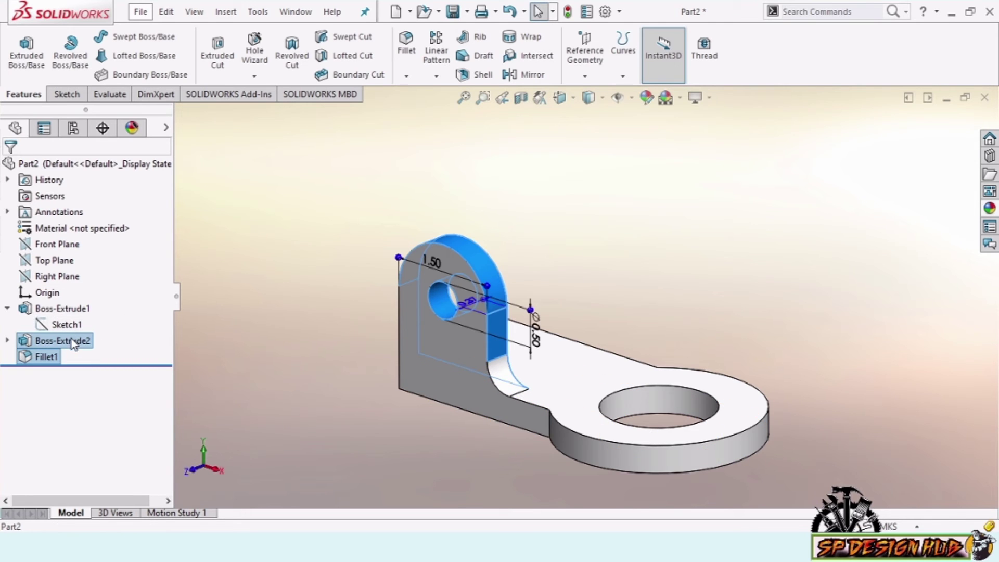
{"action": "left_click", "coordinate": [530, 75]}
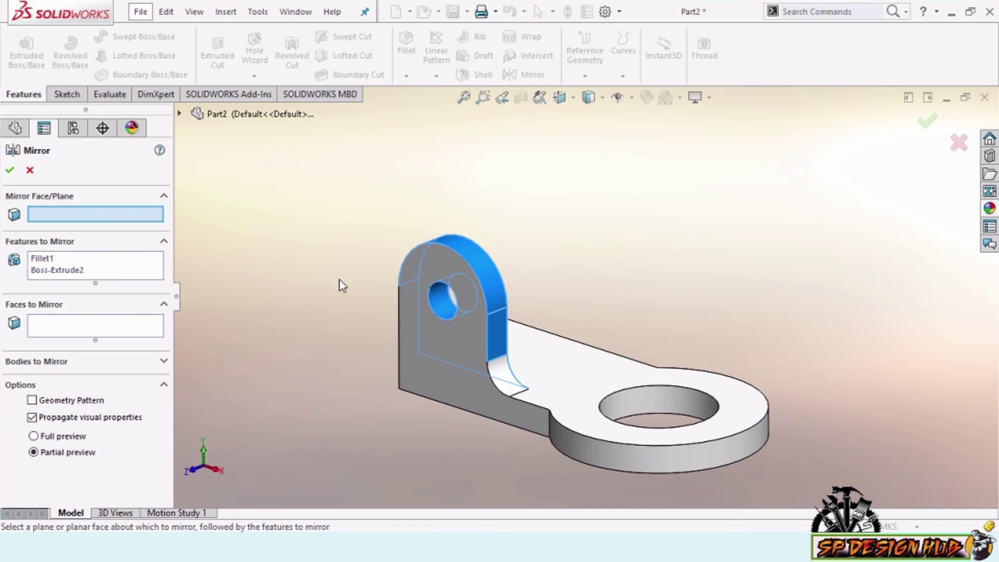
{"action": "left_click", "coordinate": [182, 118]}
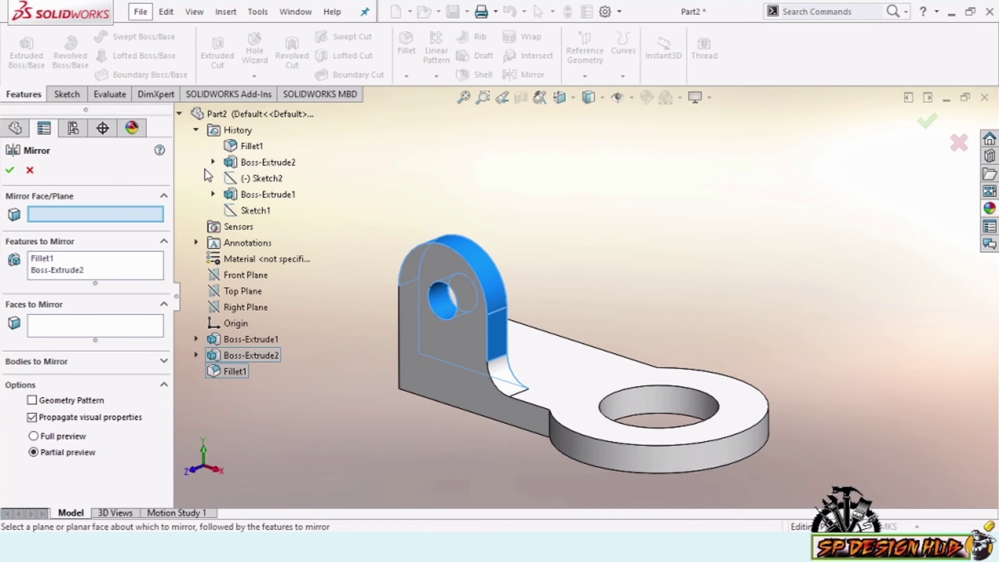
{"action": "left_click", "coordinate": [236, 271]}
{"action": "middle_click_drag", "start_coordinate": [807, 205], "coordinate": [761, 238]}
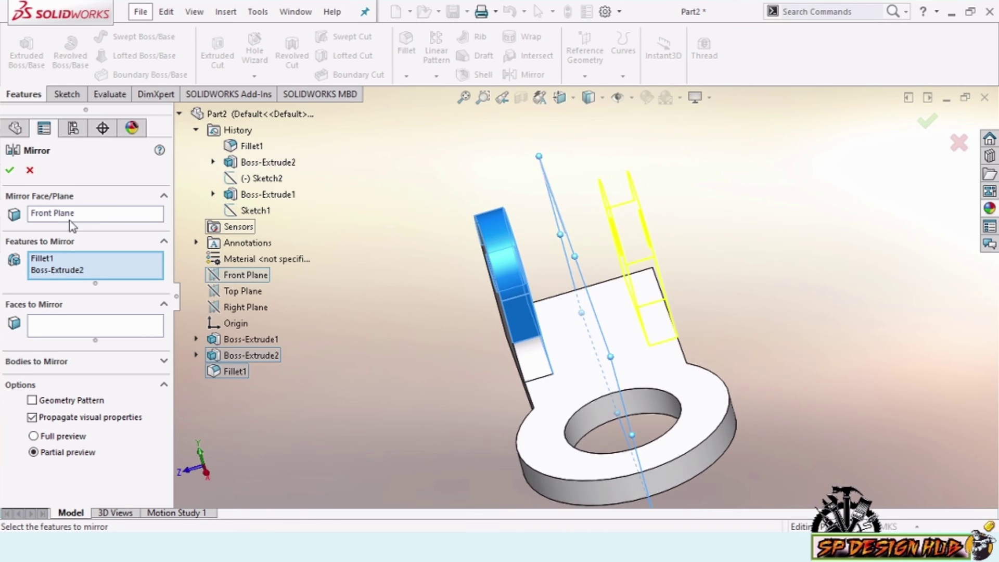
{"action": "left_click", "coordinate": [12, 171]}
{"action": "mouse_move", "coordinate": [440, 245]}
{"action": "middle_mouse_down"}
{"action": "mouse_move", "coordinate": [696, 264]}
{"action": "mouse_move", "coordinate": [784, 214]}
{"action": "mouse_move", "coordinate": [771, 265]}
{"action": "middle_mouse_up"}
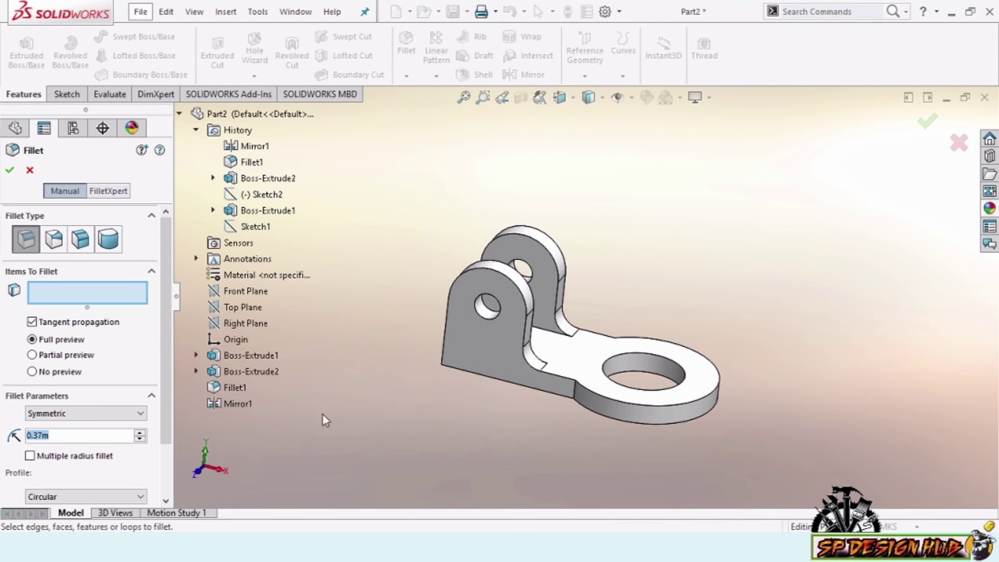
- Select both arm-to-ring corner edges and fillet them at 0.37 radius
{"action": "middle_click_drag", "start_coordinate": [769, 236], "coordinate": [814, 217]}
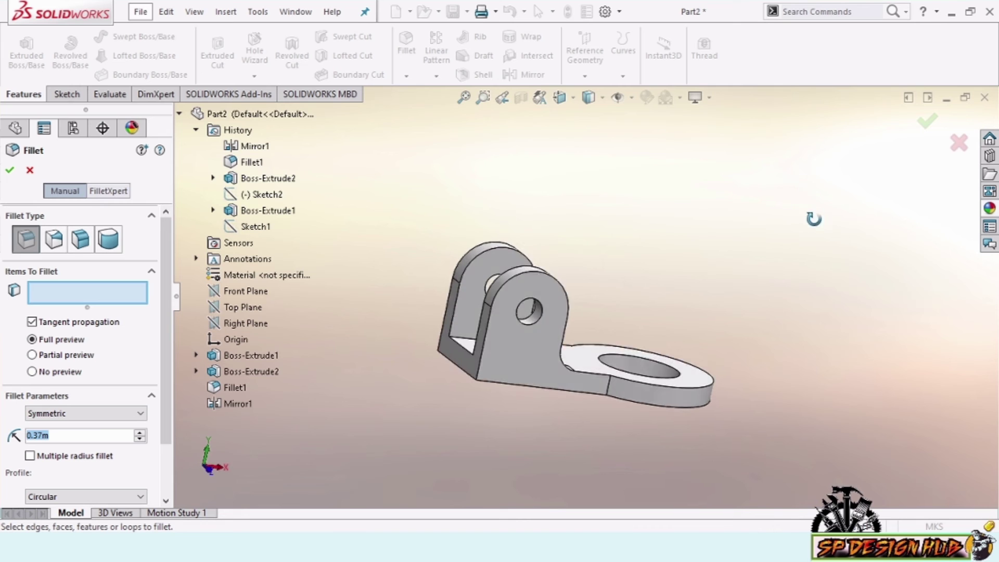
{"action": "left_click", "coordinate": [604, 391]}
{"action": "mouse_move", "coordinate": [709, 276]}
{"action": "middle_mouse_down"}
{"action": "mouse_move", "coordinate": [696, 378]}
{"action": "mouse_move", "coordinate": [628, 399]}
{"action": "middle_mouse_up"}
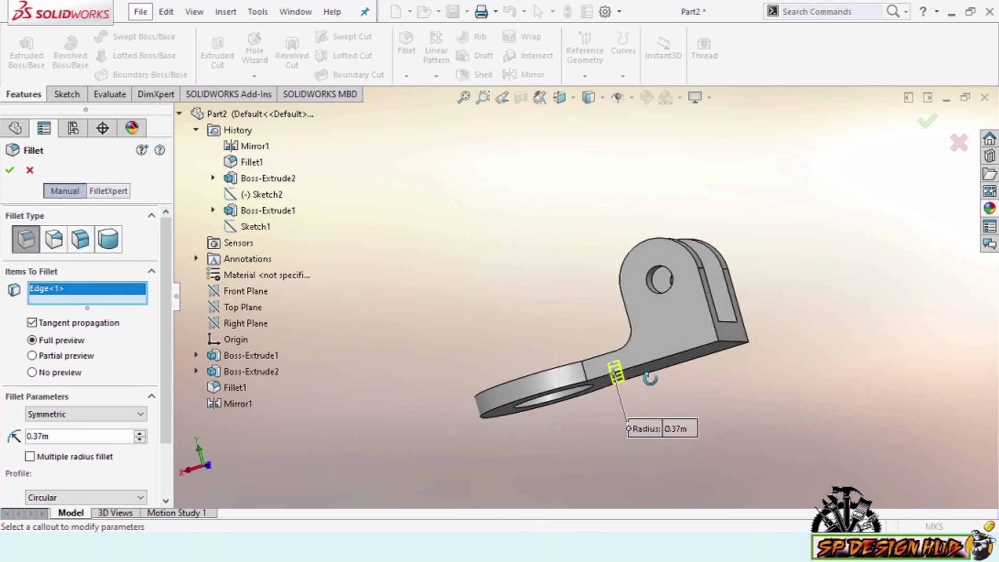
{"action": "scroll", "coordinate": [614, 393], "scroll_direction": "down", "scroll_amount": 3}
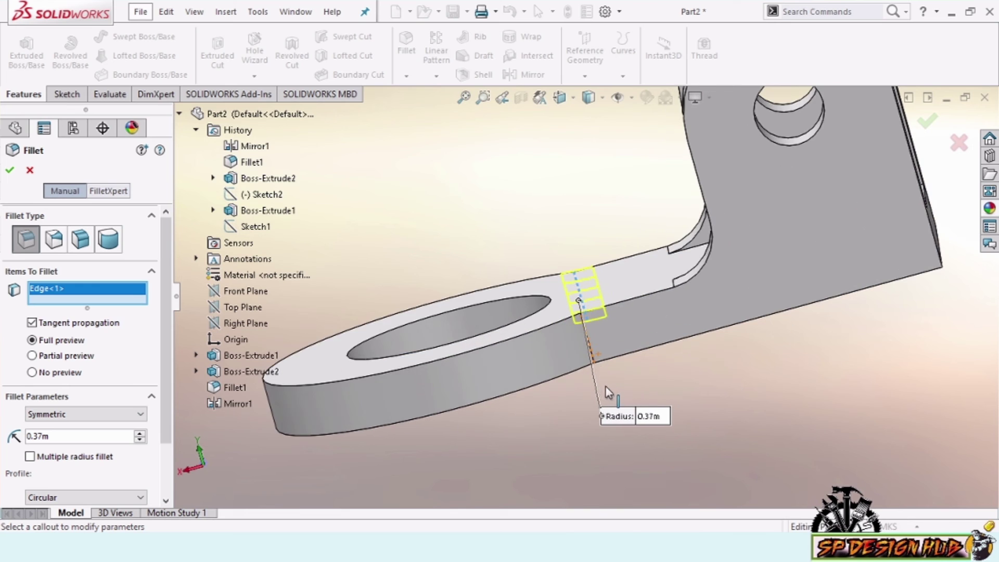
{"action": "left_click", "coordinate": [595, 356]}
{"action": "left_click", "coordinate": [16, 175]}
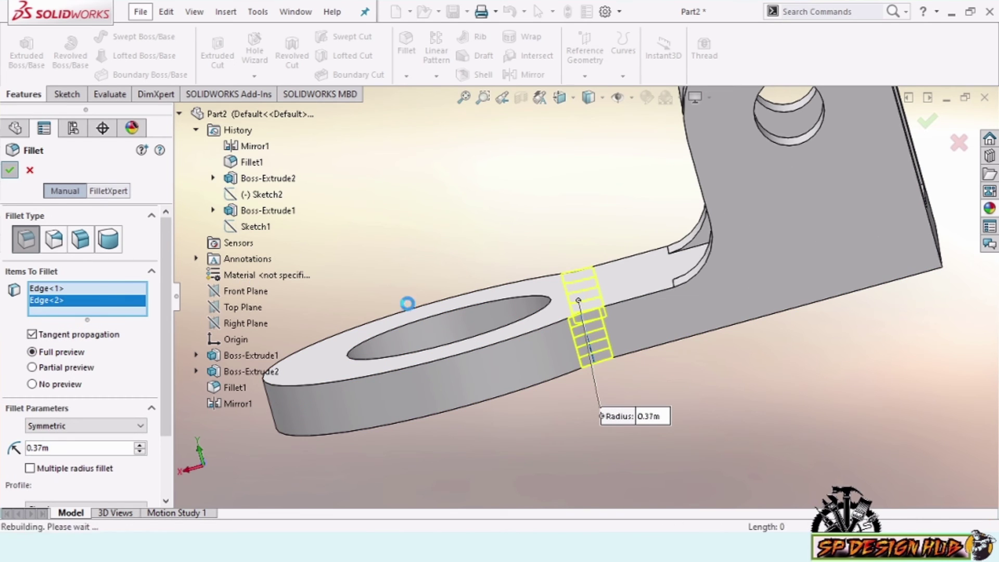
{"action": "scroll", "coordinate": [489, 307], "scroll_direction": "up", "scroll_amount": 5}
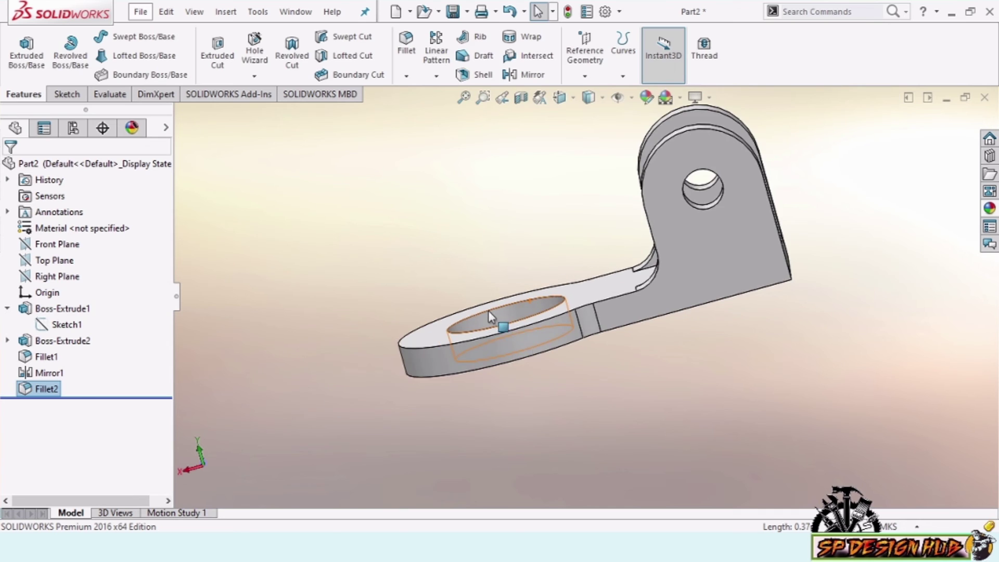
{"action": "scroll", "coordinate": [640, 382], "scroll_direction": "up", "scroll_amount": 2}
{"action": "middle_click_drag", "start_coordinate": [664, 379], "coordinate": [800, 371]}
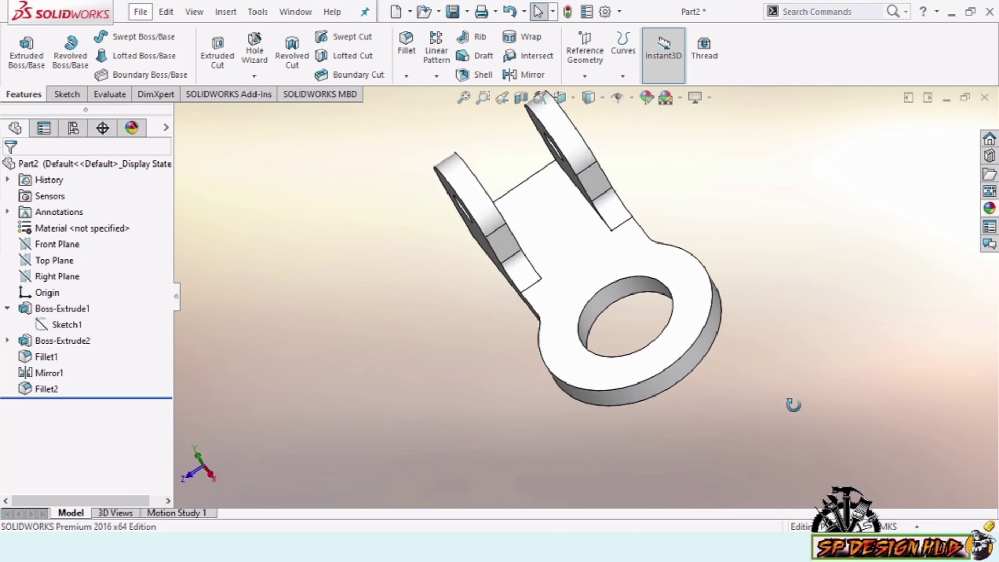
- Start a sketch on the arm's top face and draw a circle between the lugs
{"action": "left_click", "coordinate": [558, 245]}
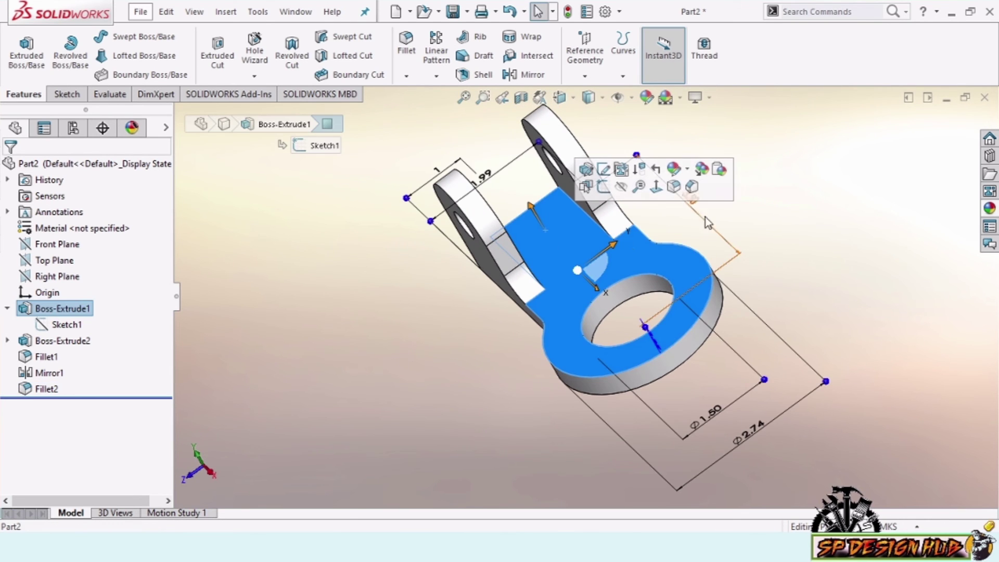
{"action": "left_click", "coordinate": [662, 196]}
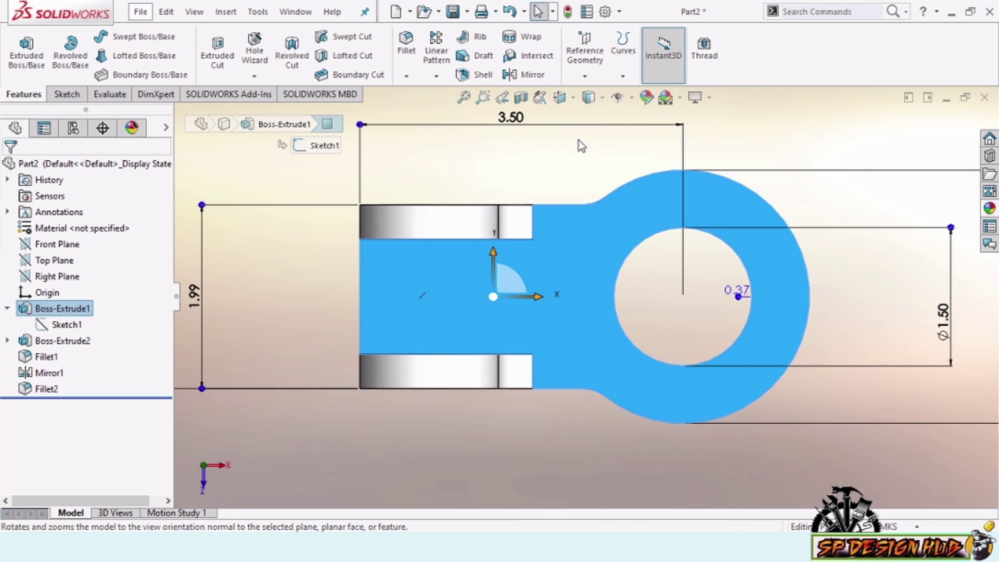
{"action": "right_click", "coordinate": [578, 141]}
{"action": "left_click", "coordinate": [611, 123]}
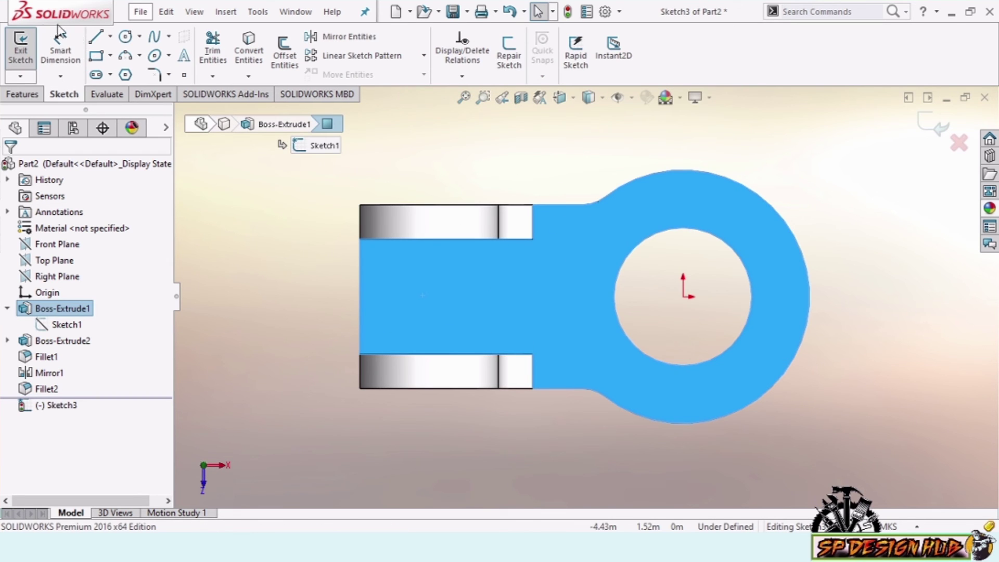
{"action": "left_click", "coordinate": [124, 37]}
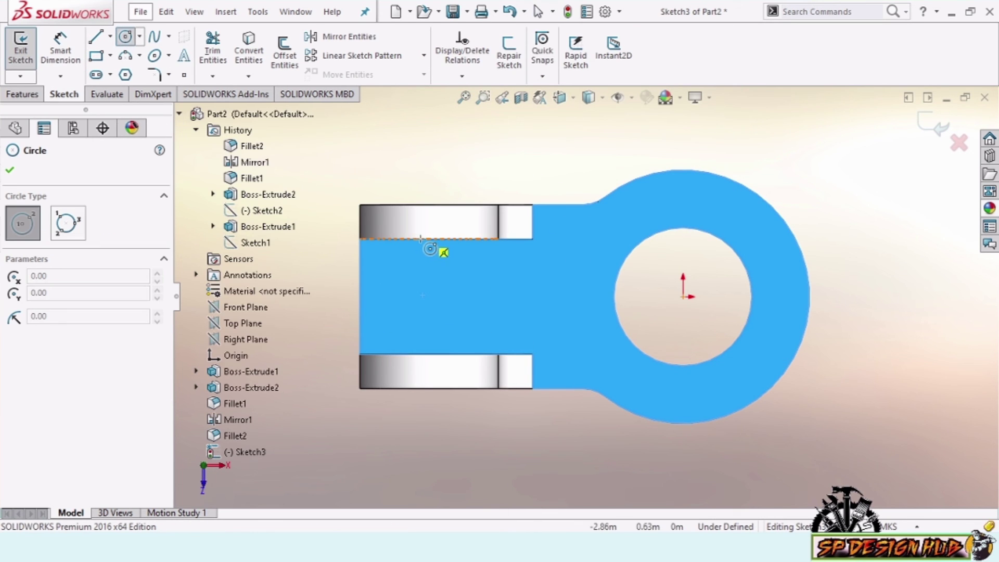
{"action": "left_click", "coordinate": [430, 297]}
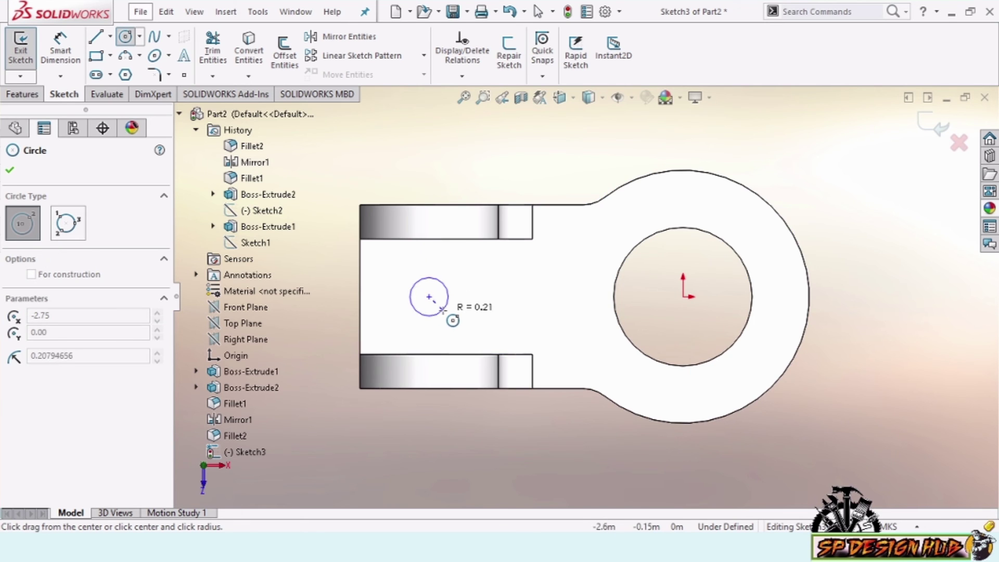
{"action": "left_click", "coordinate": [442, 311]}
- Dimension the circle to a 0.5 diameter
{"action": "right_click", "coordinate": [481, 283]}
{"action": "left_click", "coordinate": [494, 289]}
{"action": "right_click", "coordinate": [494, 289]}
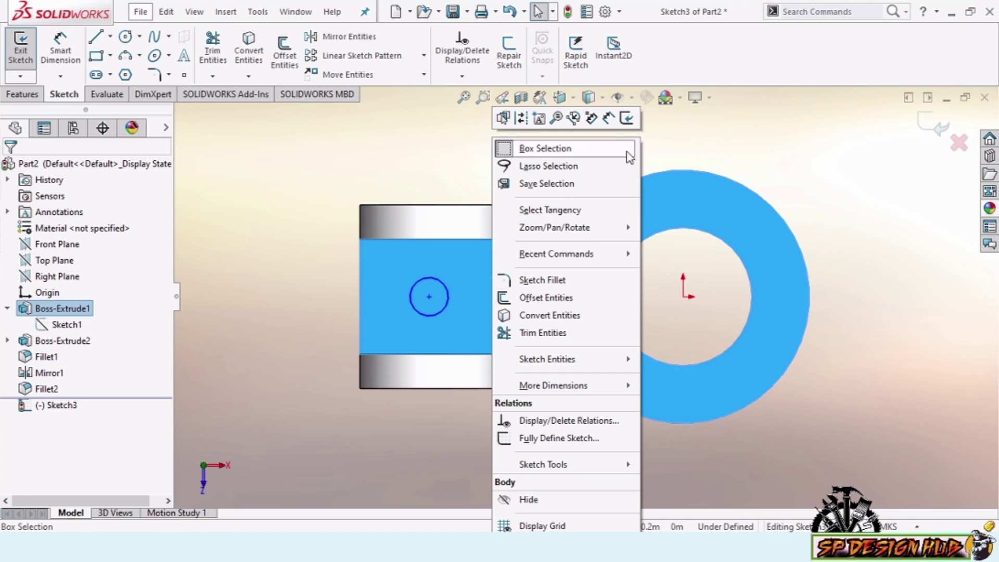
{"action": "left_click", "coordinate": [625, 117]}
{"action": "left_click", "coordinate": [448, 300]}
{"action": "left_click", "coordinate": [486, 306]}
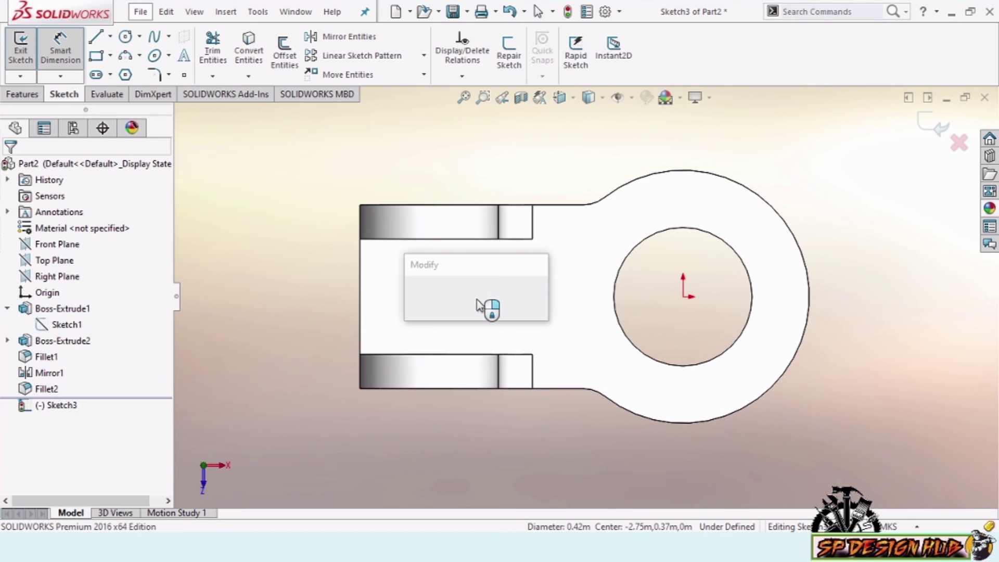
{"action": "type", "text": "0.5"}
{"action": "key", "text": "Return"}
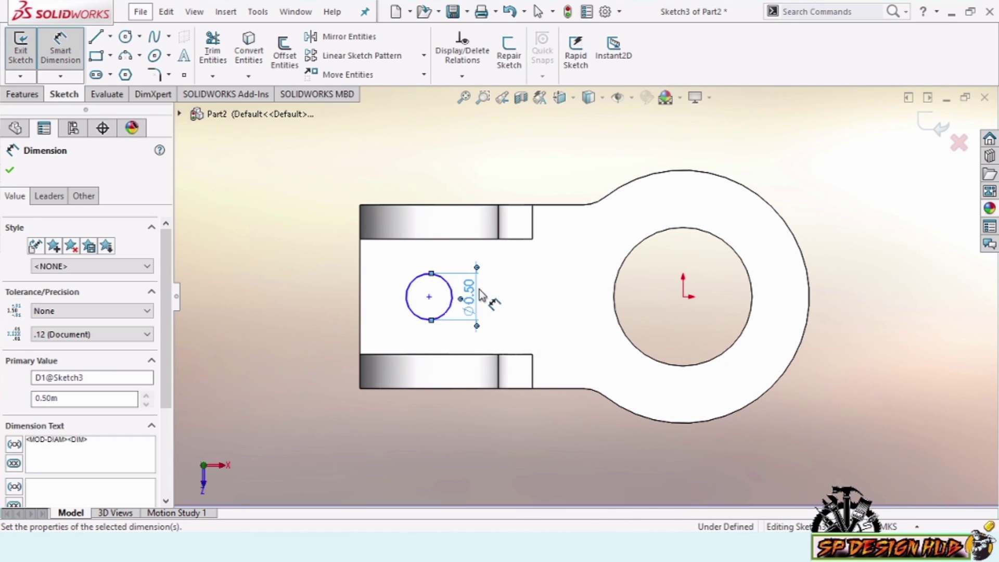
{"action": "left_click", "coordinate": [10, 170]}
- Extruded-cut the circle Up To Next to make the hole through the arm
{"action": "left_click", "coordinate": [22, 93]}
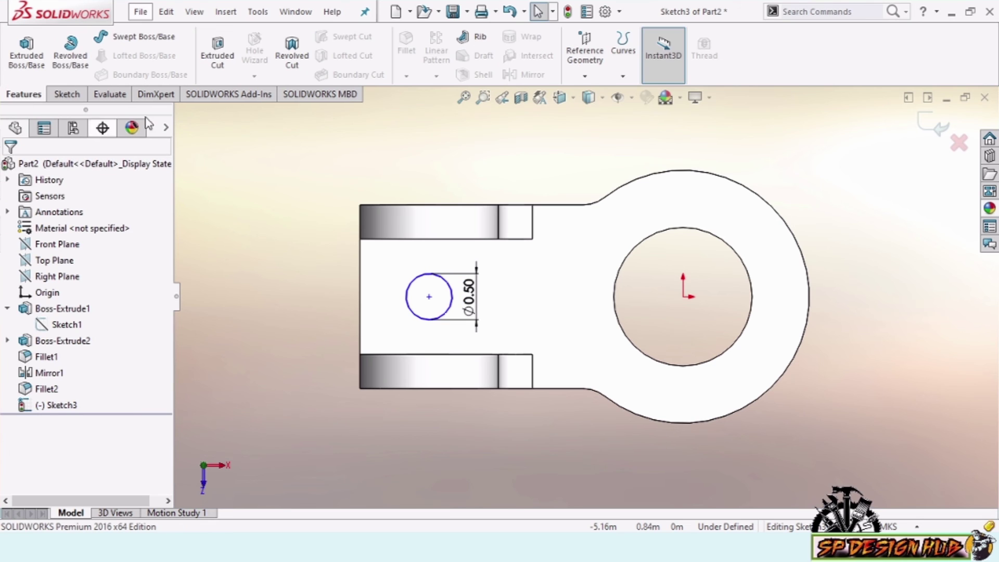
{"action": "left_click", "coordinate": [218, 52]}
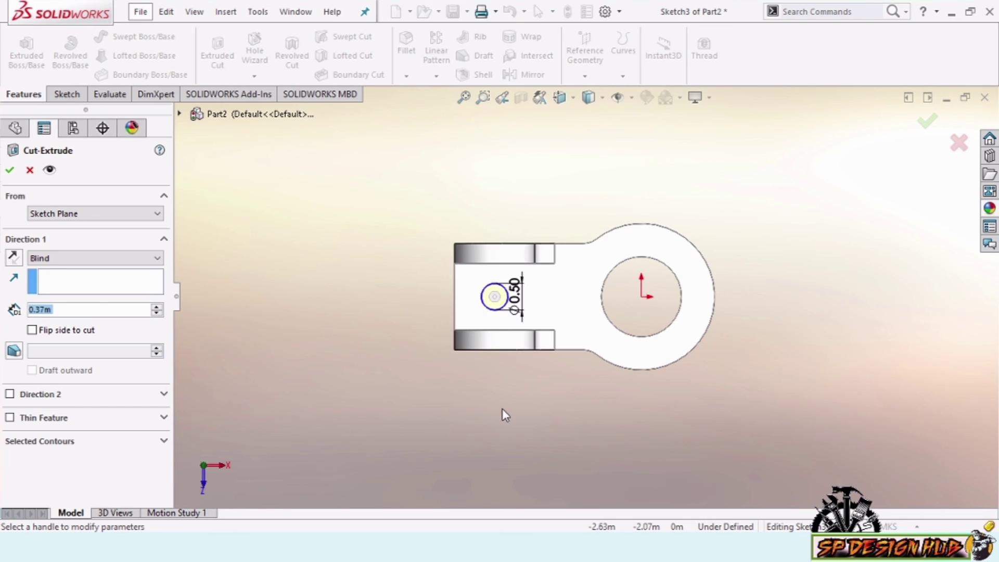
{"action": "left_click", "coordinate": [60, 258]}
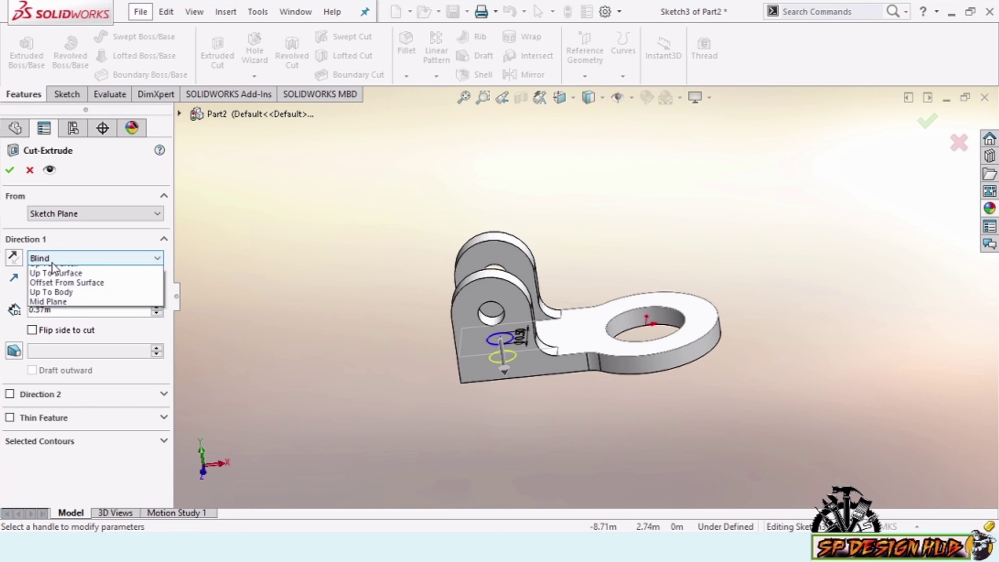
{"action": "left_click", "coordinate": [46, 299]}
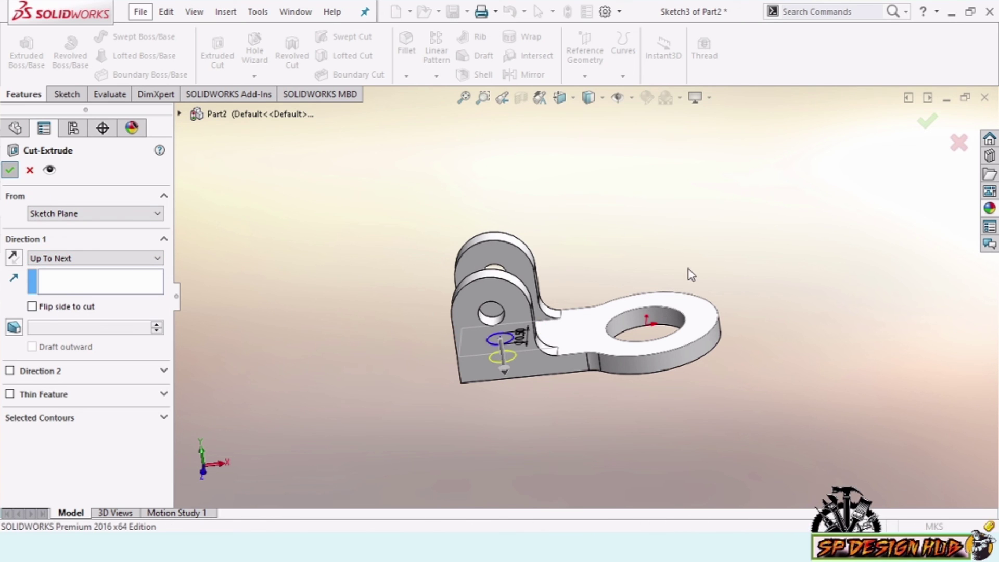
{"action": "key", "text": "Return"}
{"action": "mouse_move", "coordinate": [713, 217]}
{"action": "middle_mouse_down"}
{"action": "mouse_move", "coordinate": [656, 265]}
{"action": "mouse_move", "coordinate": [673, 408]}
{"action": "middle_mouse_up"}
{"action": "left_click_drag", "start_coordinate": [180, 292], "coordinate": [3, 294]}
{"action": "left_click", "coordinate": [8, 113]}
{"action": "middle_click_drag", "start_coordinate": [531, 318], "coordinate": [732, 318]}
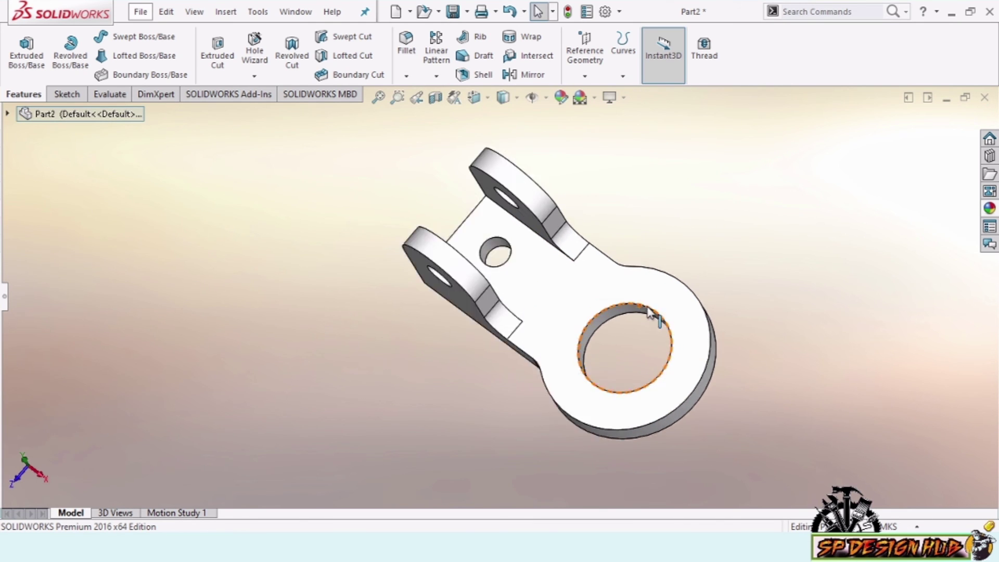
{"action": "mouse_move", "coordinate": [839, 331]}
{"action": "middle_mouse_down"}
{"action": "mouse_move", "coordinate": [838, 290]}
{"action": "mouse_move", "coordinate": [856, 288]}
{"action": "mouse_move", "coordinate": [736, 328]}
{"action": "mouse_move", "coordinate": [716, 292]}
{"action": "mouse_move", "coordinate": [743, 361]}
{"action": "mouse_move", "coordinate": [773, 385]}
{"action": "mouse_move", "coordinate": [805, 332]}
{"action": "mouse_move", "coordinate": [850, 294]}
{"action": "mouse_move", "coordinate": [879, 283]}
{"action": "mouse_move", "coordinate": [916, 295]}
{"action": "mouse_move", "coordinate": [775, 309]}
{"action": "middle_mouse_up"}
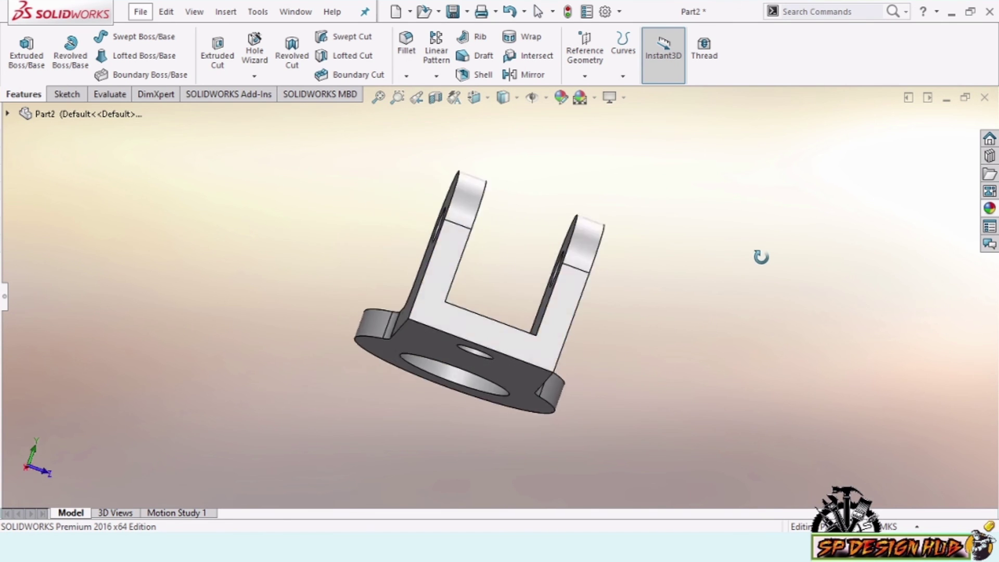